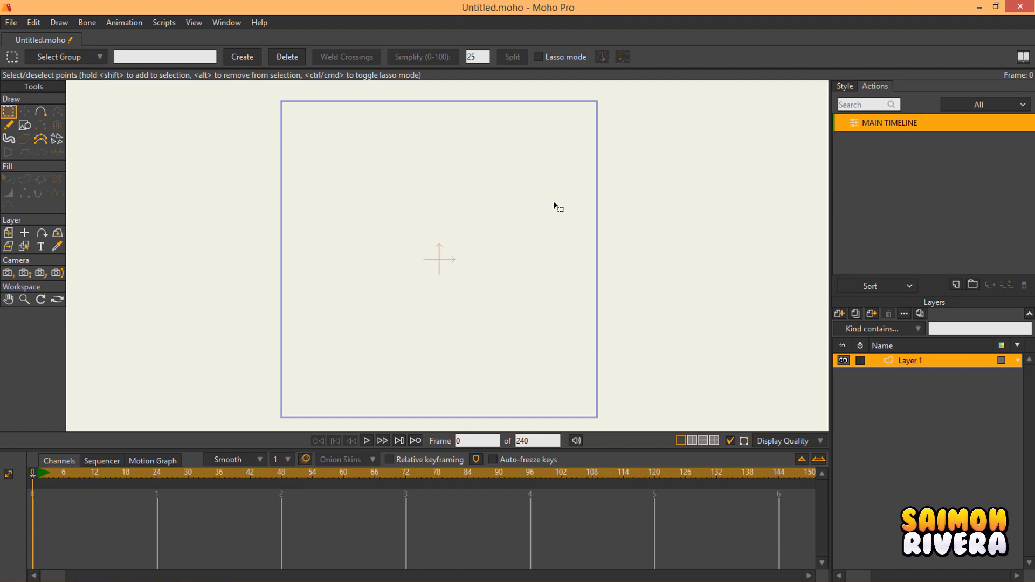
Start a new frame-by-frame layer of the Image type and name it Animation.
click(839, 314)
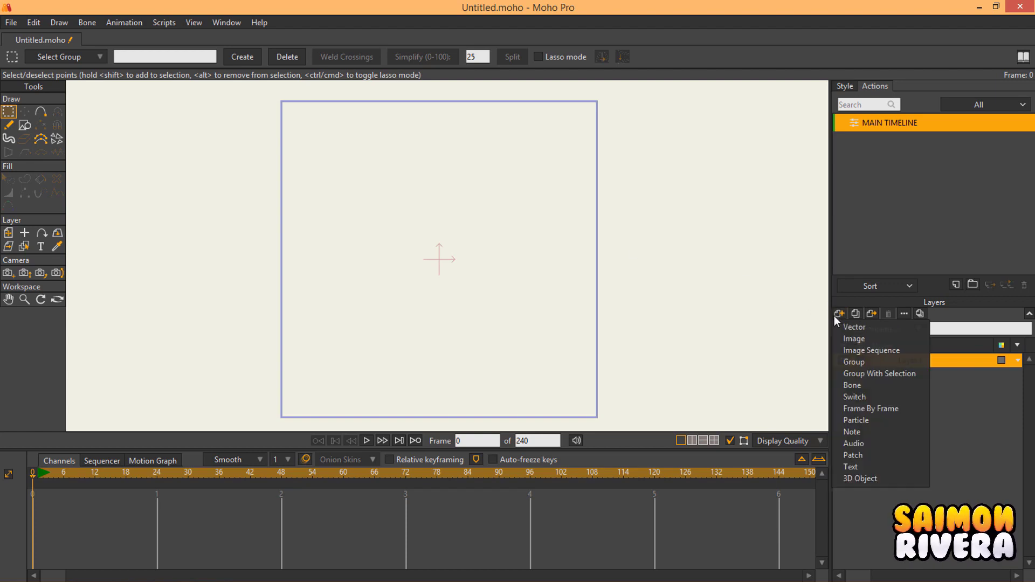
click(884, 412)
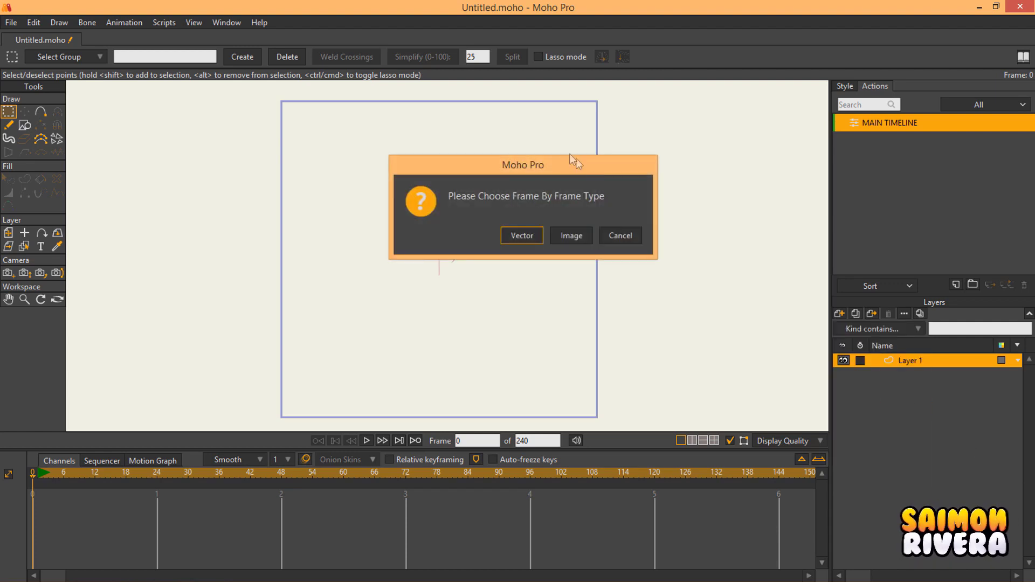
drag(551, 170, 507, 198)
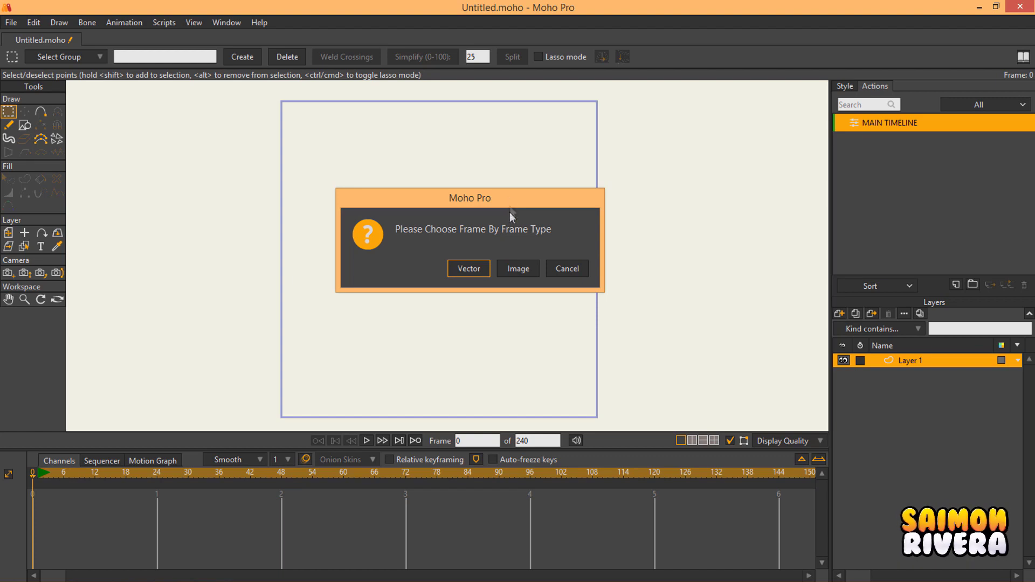
click(518, 269)
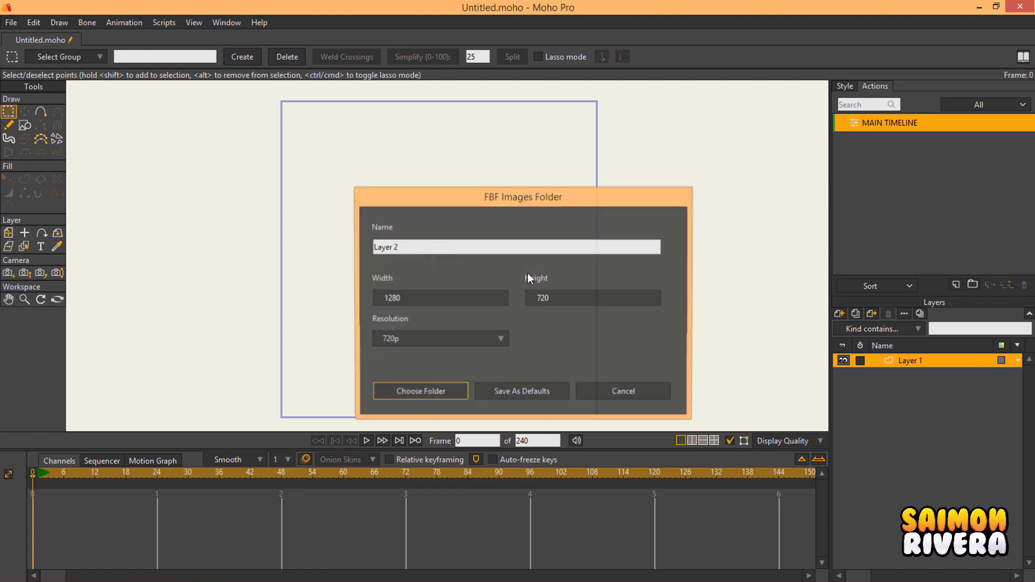
click(451, 246)
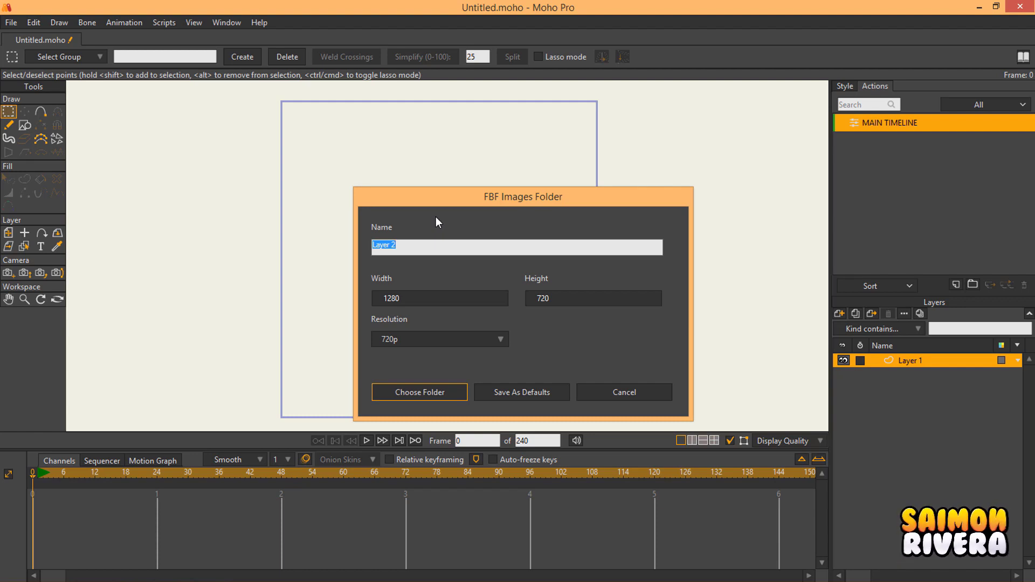
text(Animation)
Set the frame images' width and height to 800 each.
click(464, 294)
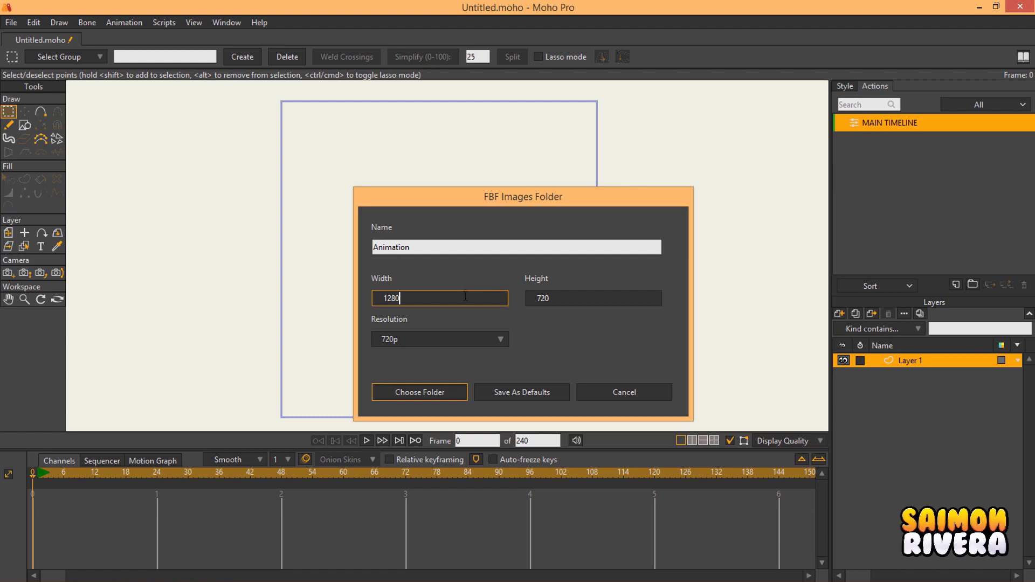
click(481, 339)
click(485, 340)
click(463, 296)
drag(462, 295, 304, 290)
text(800)
key(Tab)
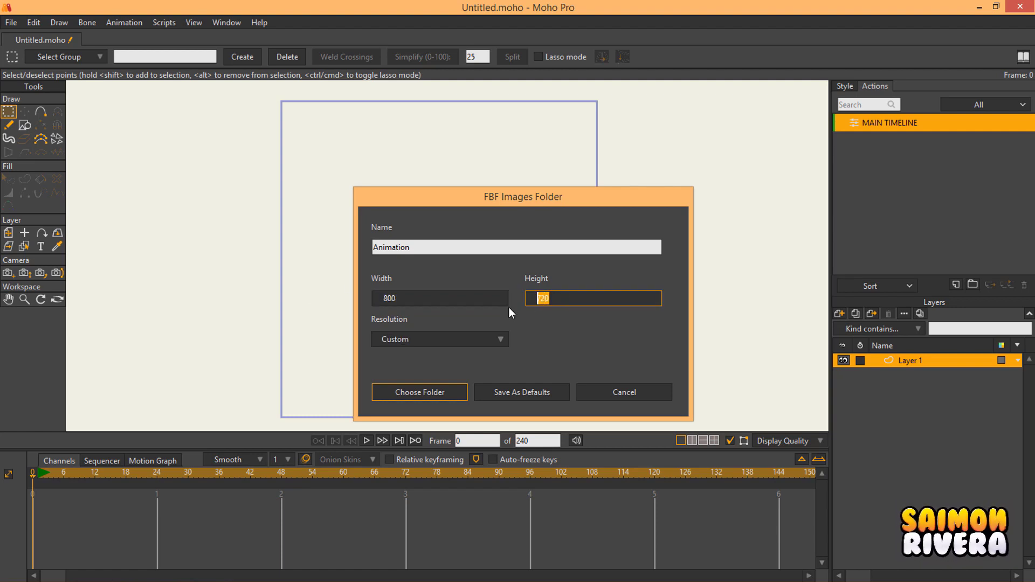
text(800)
click(490, 341)
click(493, 338)
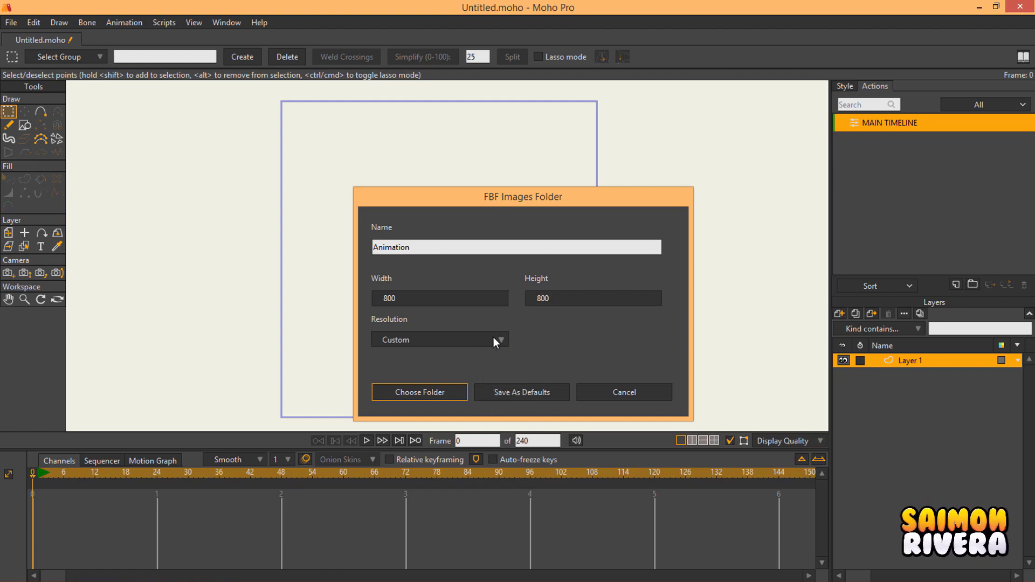
Create the frame-by-frame layer with the Animation FXF folder on the desktop as its images folder.
click(431, 392)
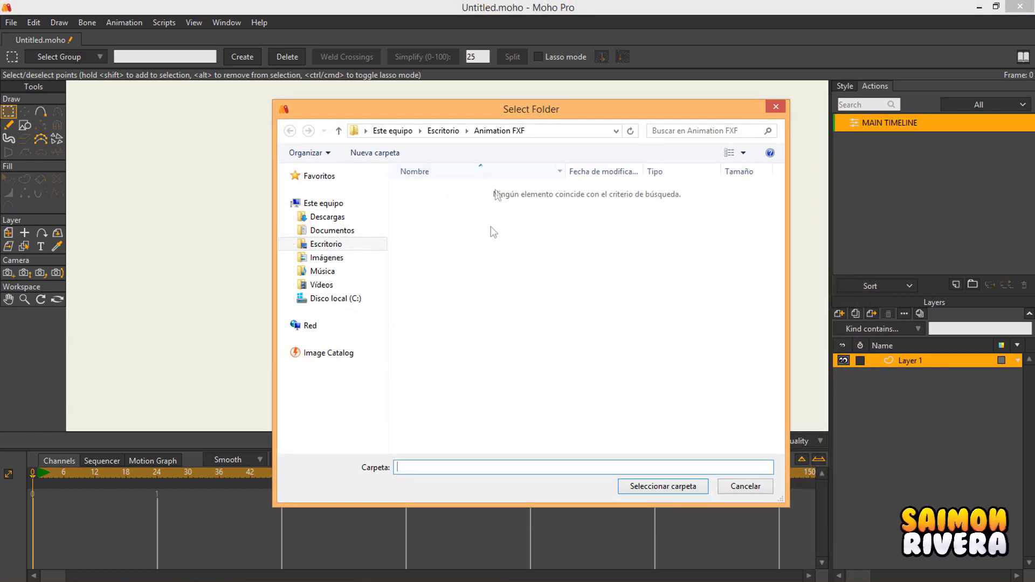
click(657, 488)
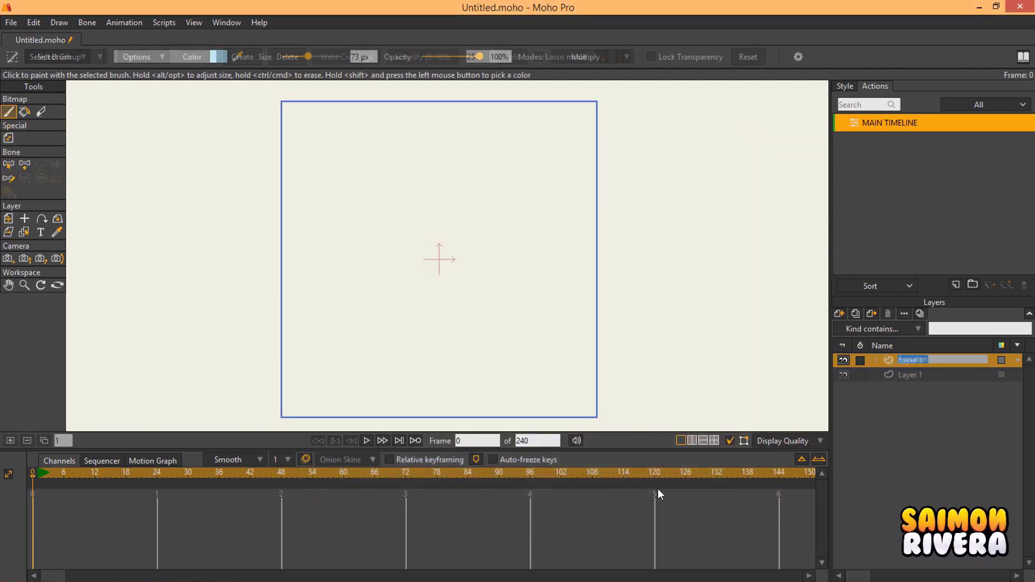
click(918, 364)
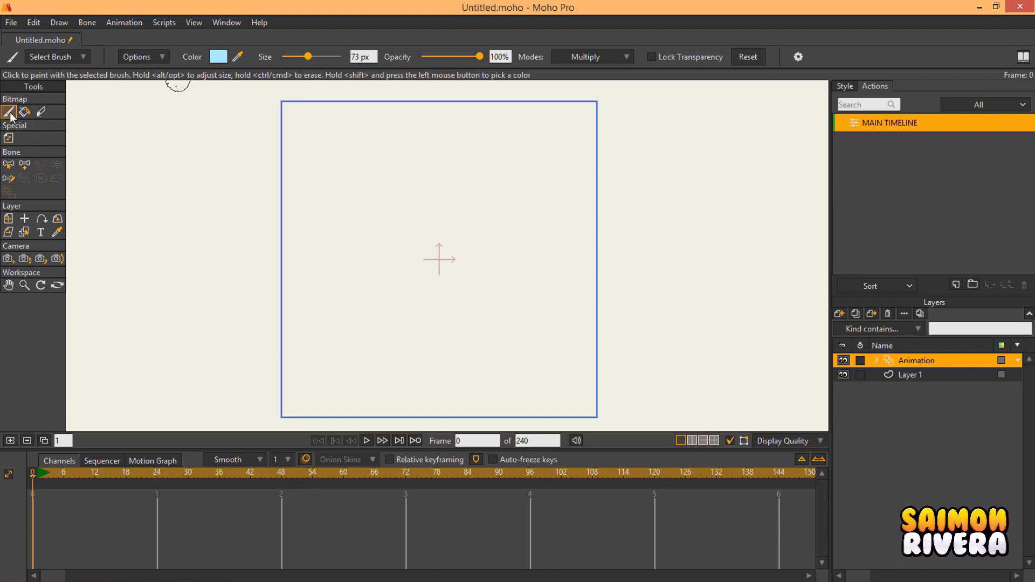
Look through the bitmap brushes in the Draw, Ink, Paint, Substance and Tone categories.
click(70, 62)
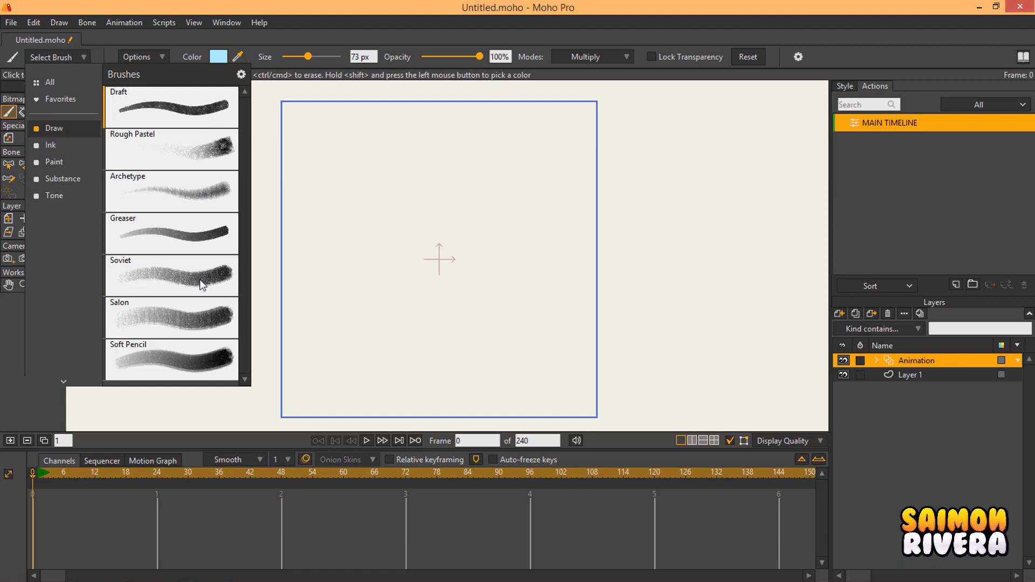
click(51, 145)
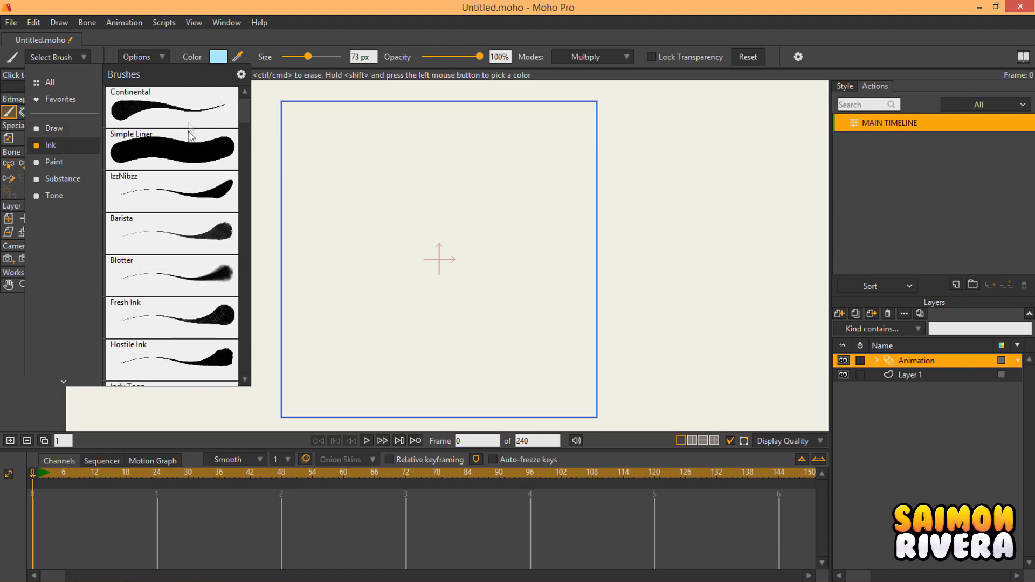
click(43, 161)
click(75, 178)
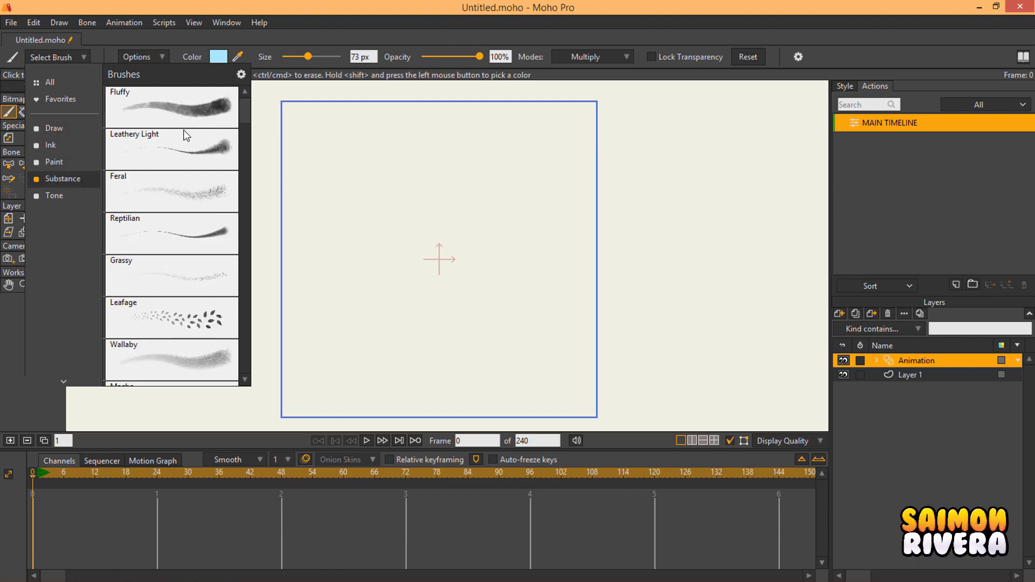
click(54, 195)
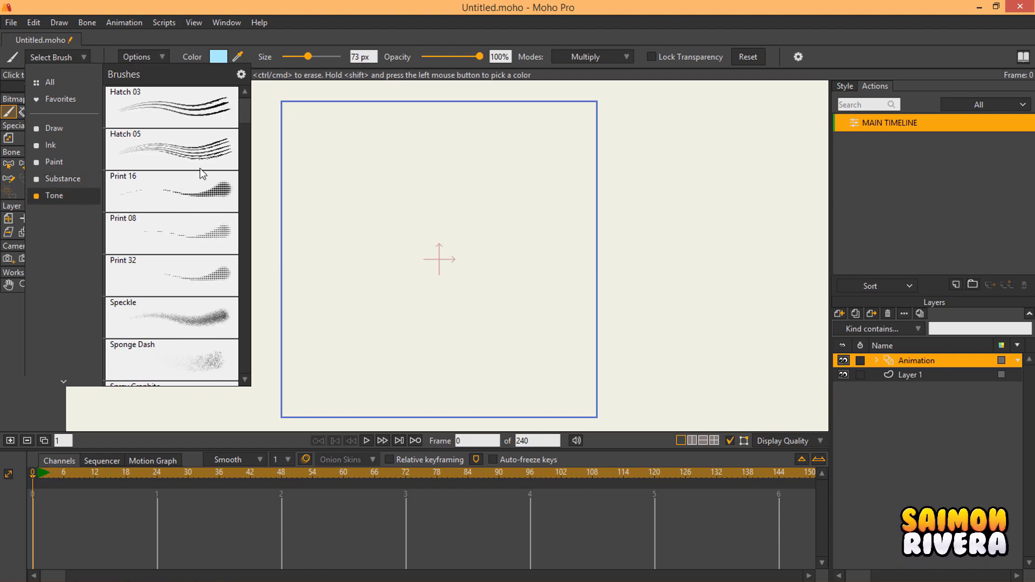
click(88, 125)
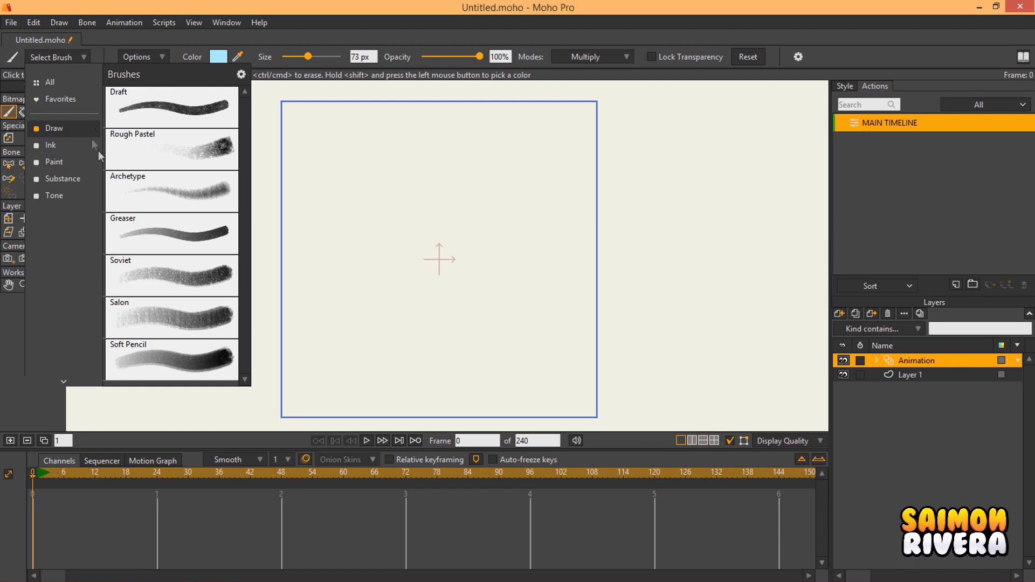
click(59, 145)
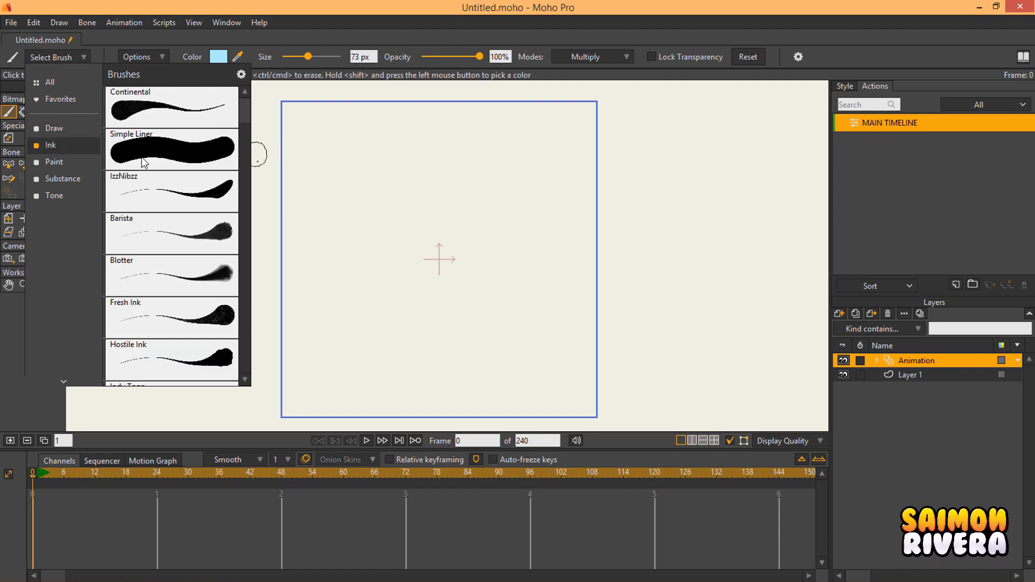
click(53, 163)
click(77, 149)
Try the IzzNibzz ink brush with a diagonal test stroke on the canvas and undo the stroke.
click(183, 196)
mouse_move(383, 153)
mouse_down()
mouse_move(398, 216)
mouse_move(509, 233)
mouse_up()
key(ctrl+z)
Select the Simple Liner ink brush, paint a short test stroke and undo it.
click(83, 57)
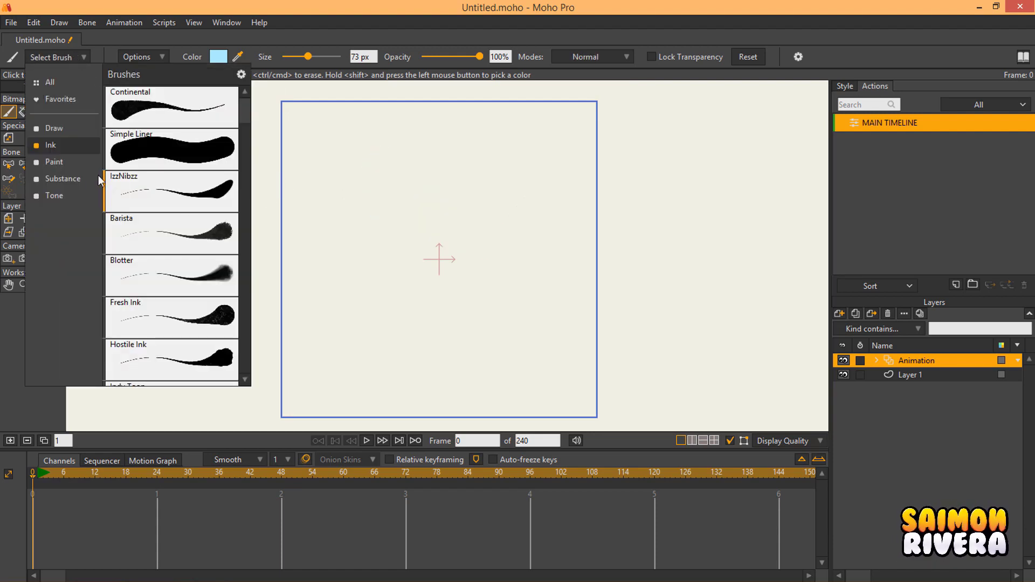
click(162, 132)
mouse_move(469, 219)
mouse_down()
mouse_move(487, 266)
mouse_move(503, 234)
mouse_up()
key(ctrl+z)
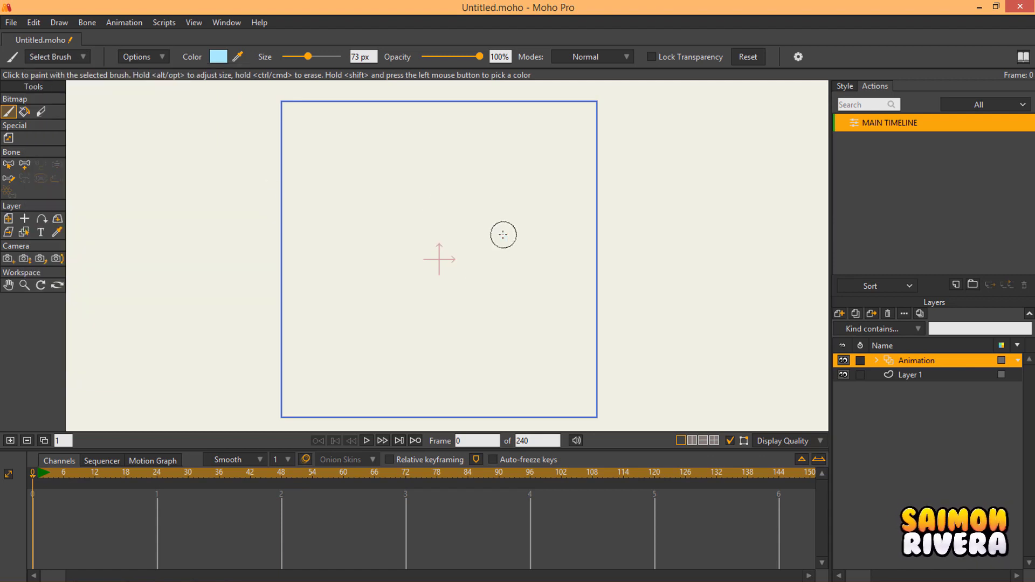
Review the brush categories once more, ending with the Ink brushes, and close the brush list.
click(44, 56)
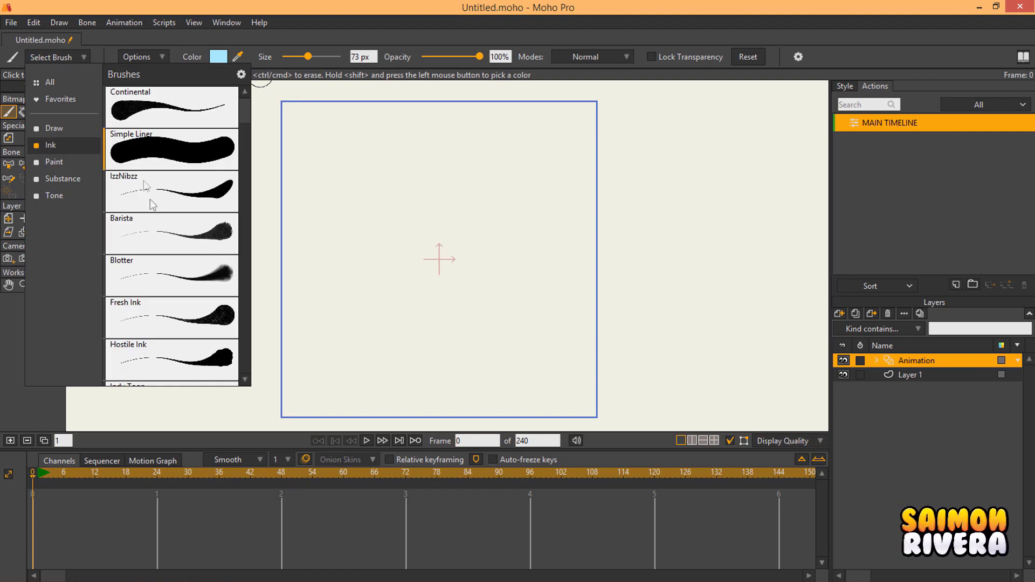
click(70, 57)
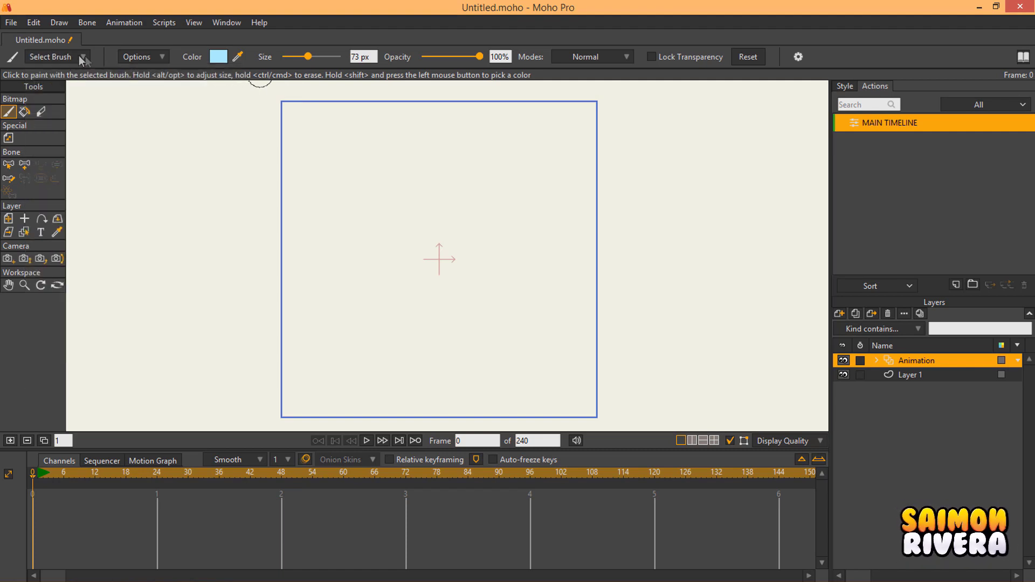
click(75, 57)
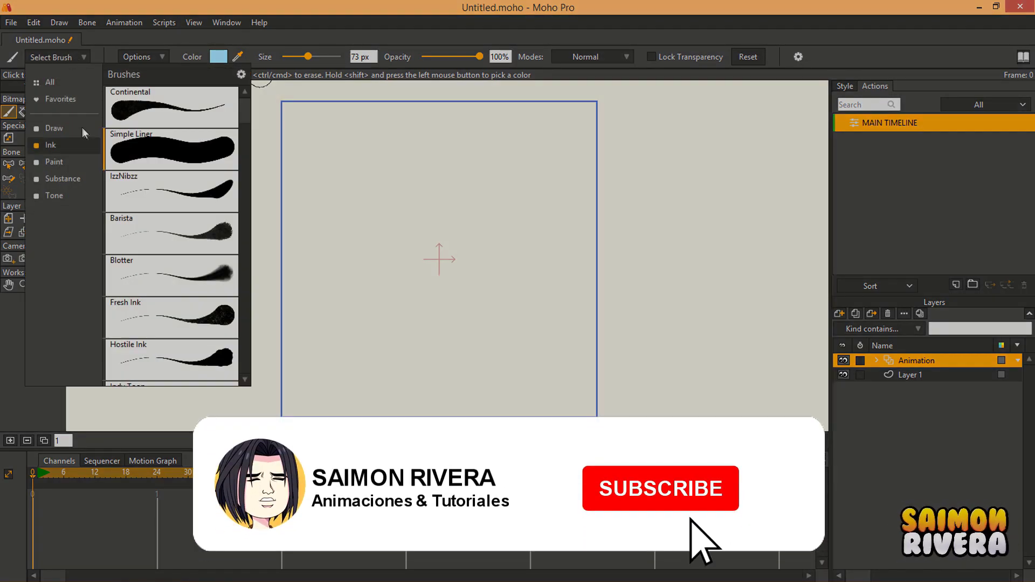
click(81, 128)
click(70, 162)
click(66, 179)
click(65, 196)
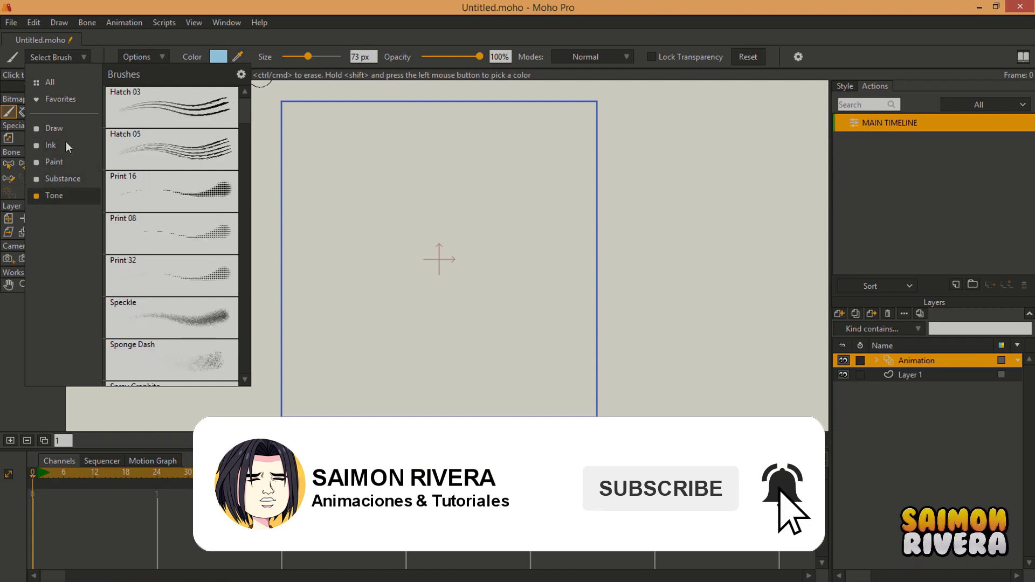
click(66, 142)
click(70, 128)
click(73, 145)
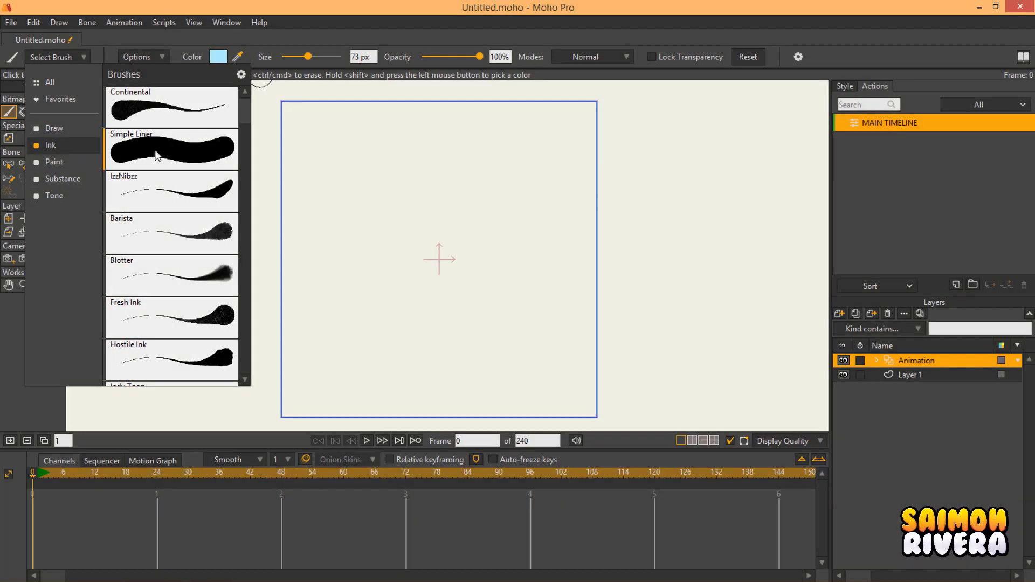
click(163, 23)
click(156, 23)
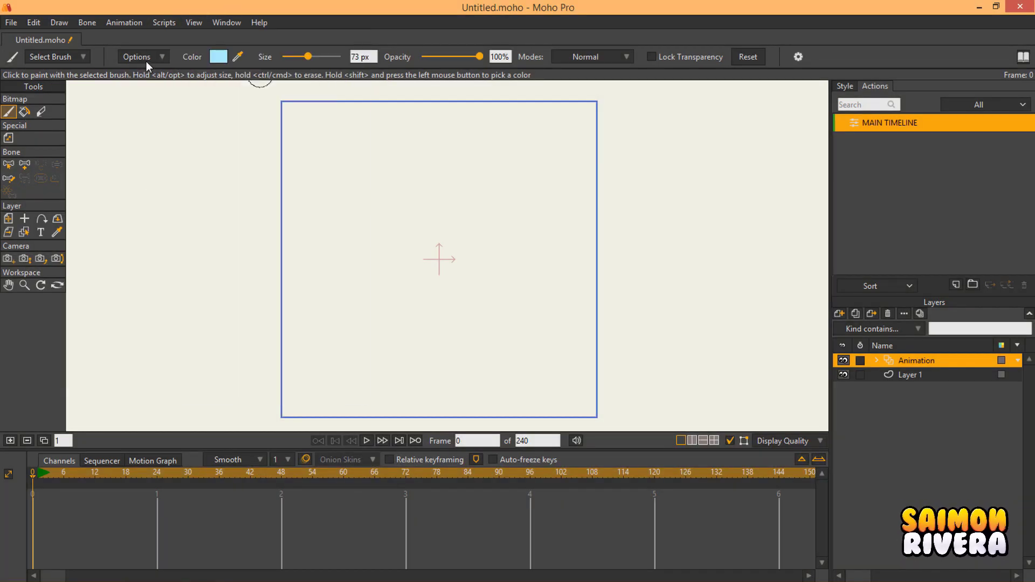
Try a wider brush spacing with a horizontal test stroke across the canvas and undo the stroke.
click(146, 57)
drag(173, 95, 201, 105)
mouse_move(381, 266)
mouse_down()
mouse_move(490, 196)
mouse_move(388, 148)
mouse_move(374, 222)
mouse_move(378, 278)
mouse_move(496, 348)
mouse_move(429, 267)
mouse_move(527, 261)
mouse_up()
key(ctrl+z)
Test the brush at 1% spacing and full smoothing with a winding stroke and undo it.
click(145, 56)
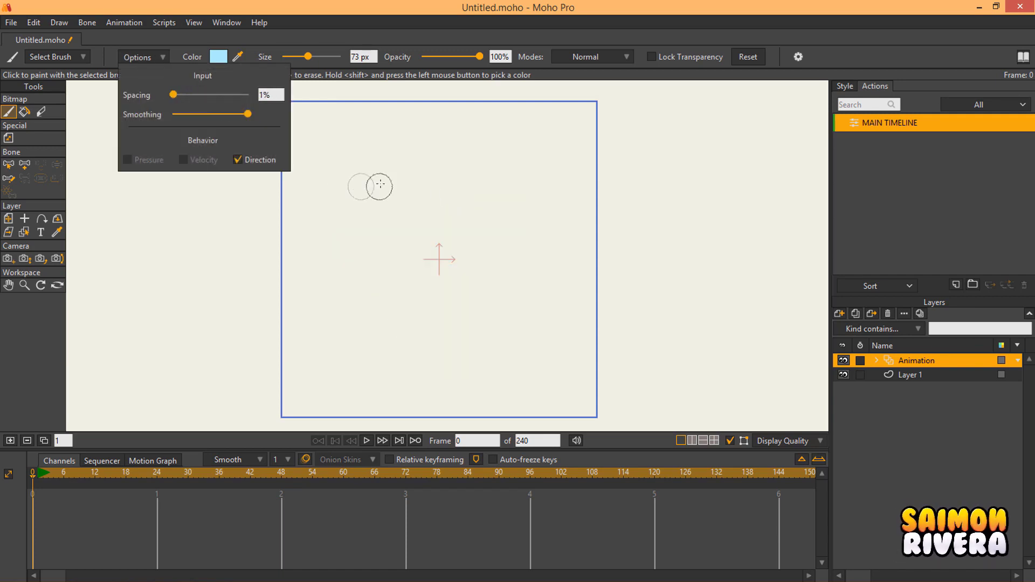
mouse_move(374, 185)
mouse_down()
mouse_move(356, 232)
mouse_move(406, 326)
mouse_move(488, 324)
mouse_move(430, 248)
mouse_move(494, 181)
mouse_up()
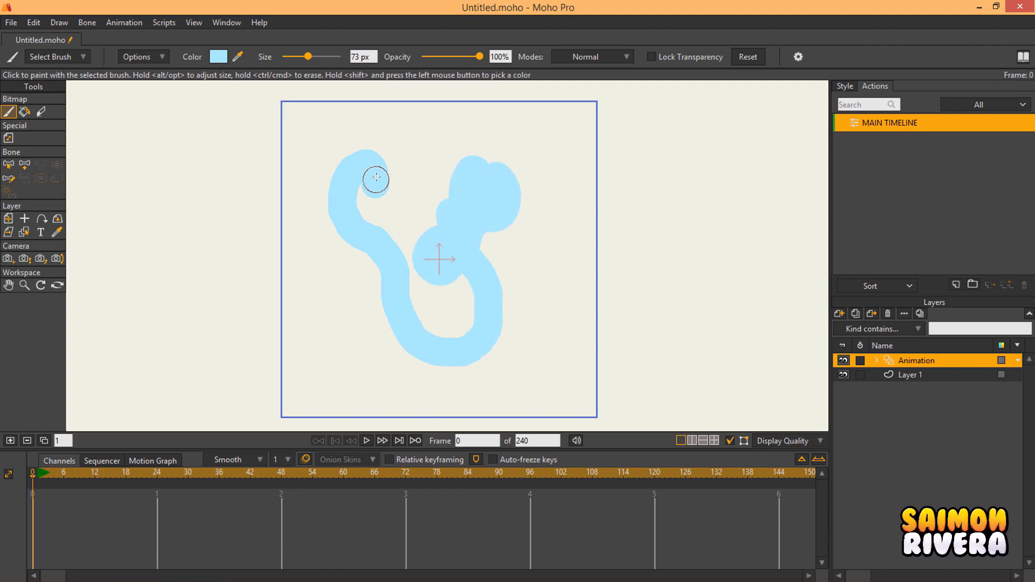
key(ctrl+z)
Try a lower brush smoothing, paint a curved test stroke, examine its edges up close and undo it.
click(159, 57)
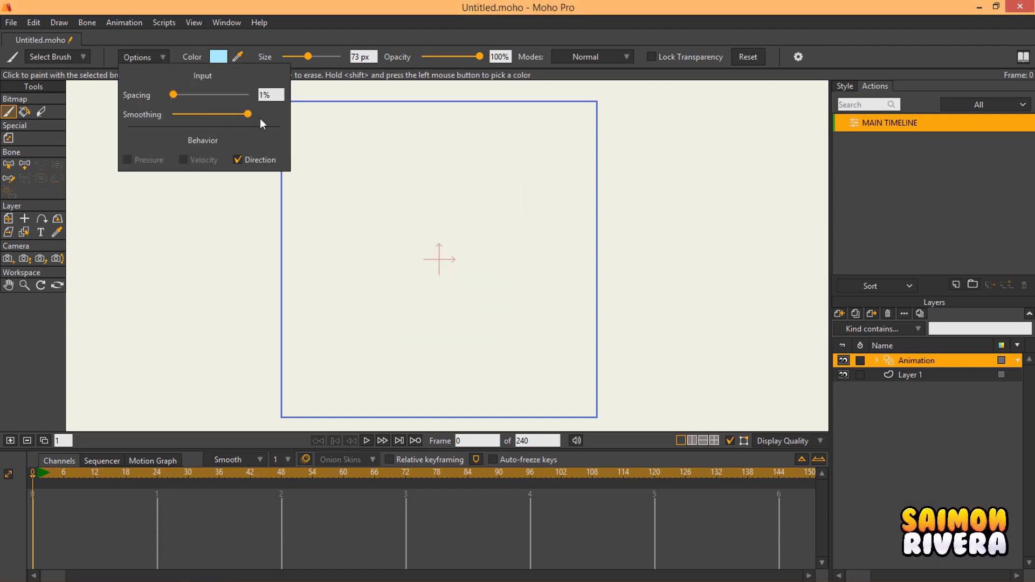
drag(232, 115, 223, 111)
mouse_move(407, 213)
mouse_down()
mouse_move(432, 259)
mouse_move(423, 271)
mouse_up()
scroll(431, 256, up, 3)
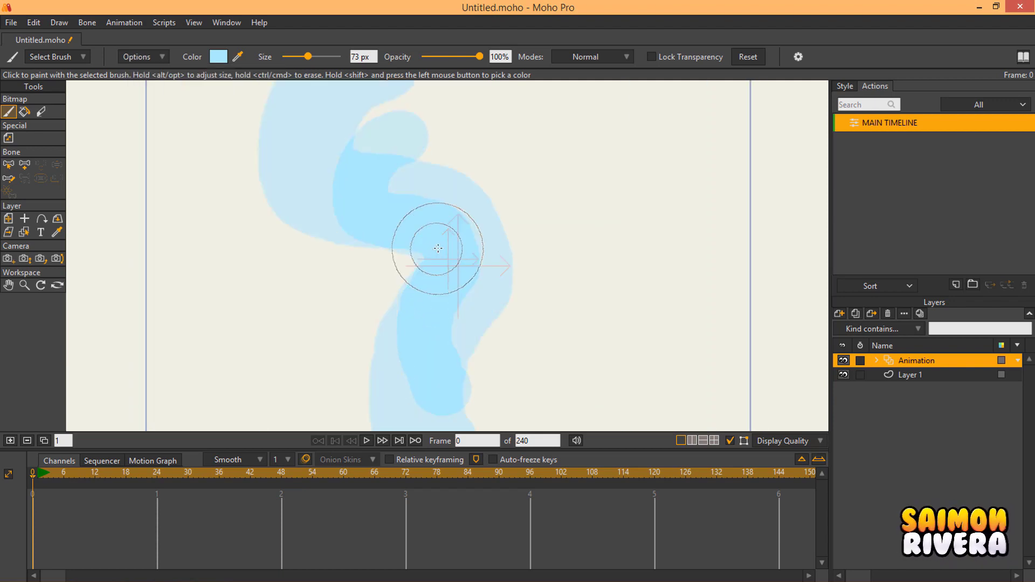
scroll(438, 248, up, 2)
key(ctrl+z)
scroll(434, 247, down, 5)
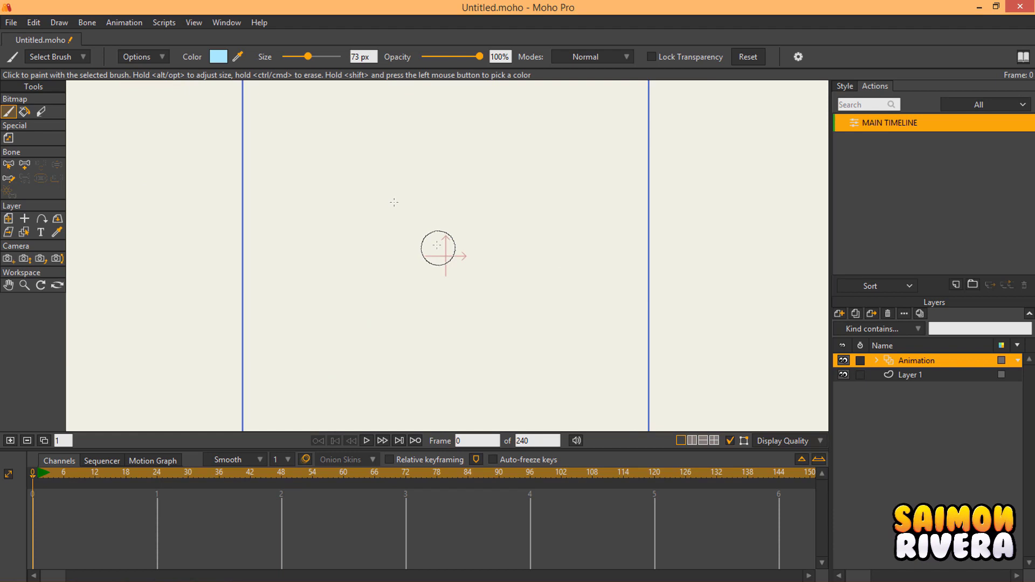
Raise the brush smoothing to near its maximum, check it with a test stroke and undo the stroke.
click(143, 56)
drag(186, 114, 238, 115)
mouse_move(470, 155)
mouse_down()
mouse_move(445, 195)
mouse_move(463, 343)
mouse_up()
scroll(531, 209, up, 4)
scroll(462, 231, down, 3)
key(ctrl+z)
scroll(460, 235, down, 2)
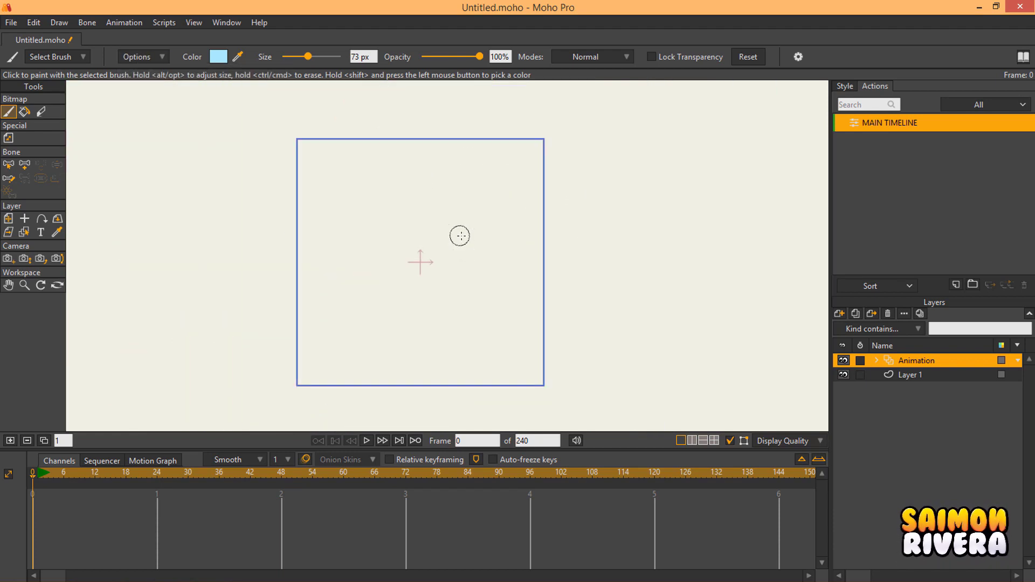
View the brush options and the brush color picker, and cancel without picking a color.
click(154, 57)
click(154, 57)
scroll(447, 241, up, 1)
click(217, 57)
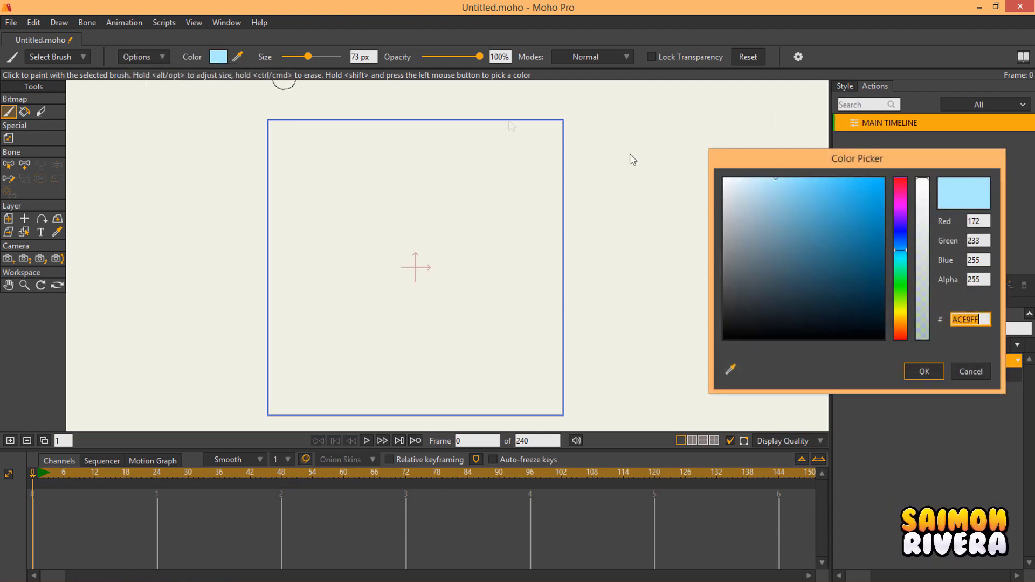
click(967, 372)
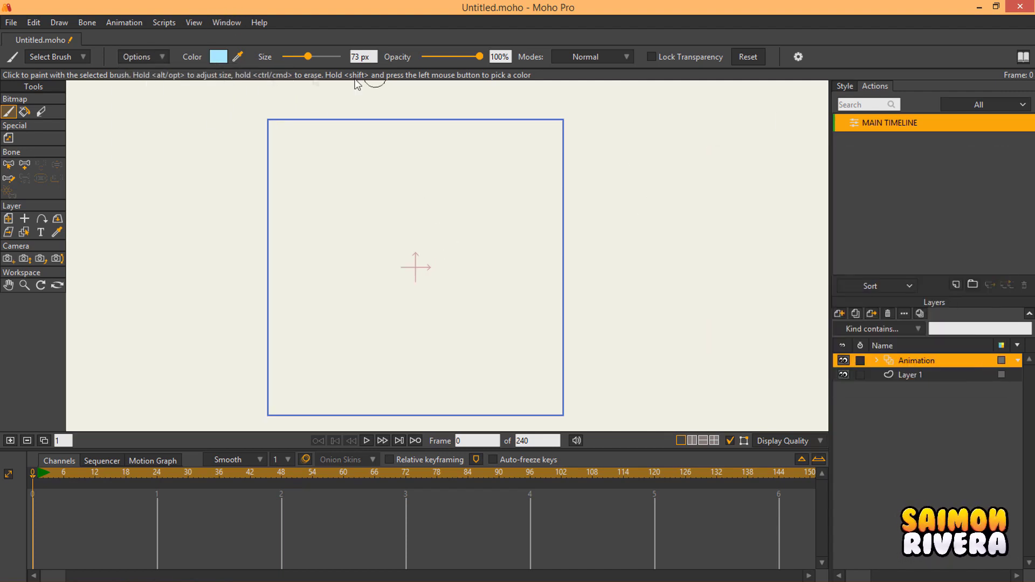
Show the Style settings, view the fill color picker and cancel it.
click(837, 87)
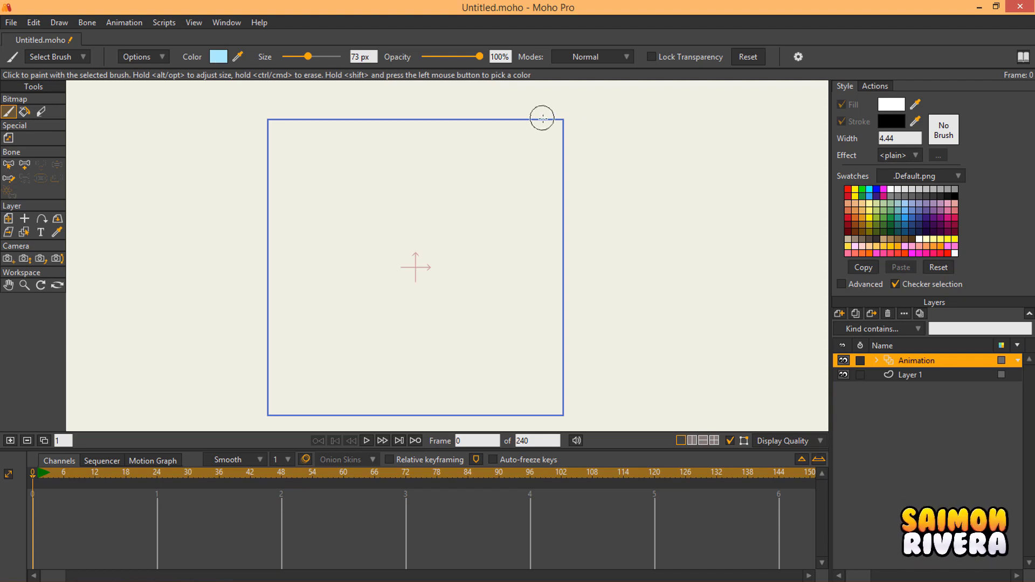
click(894, 106)
click(967, 369)
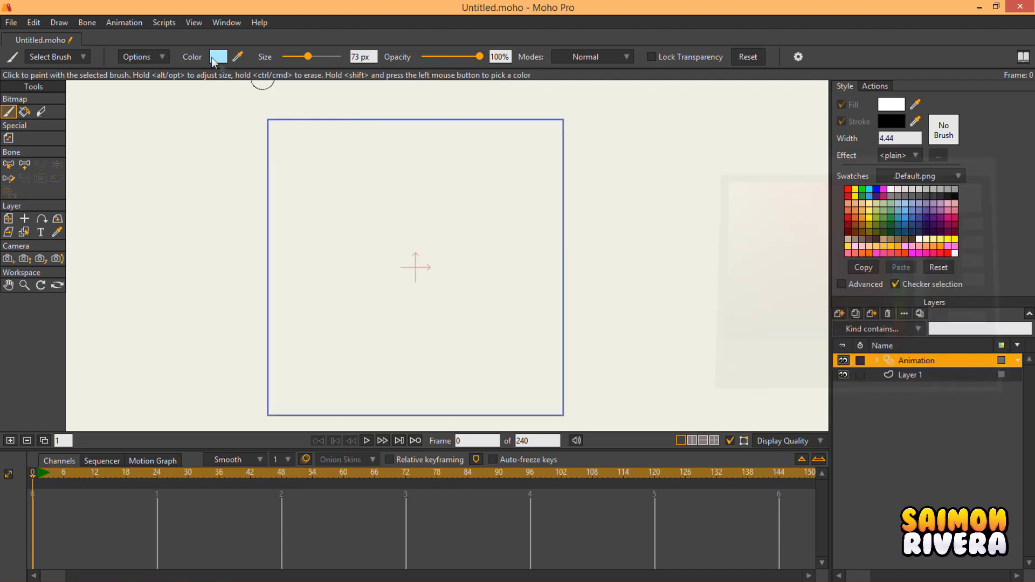
Sample a dark gray brush color with the eyedropper and set the style fill color to orange-yellow.
click(238, 57)
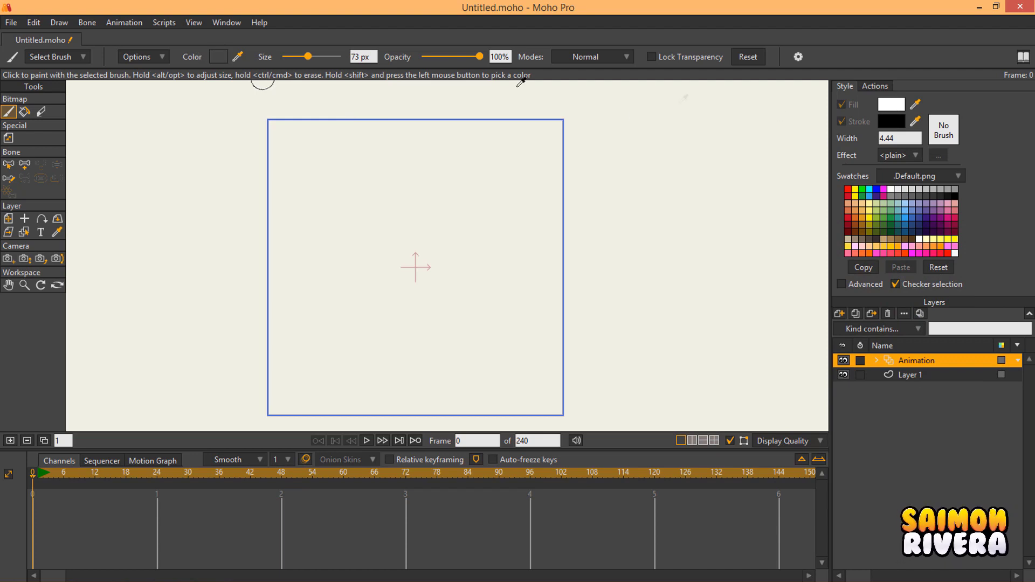
click(898, 108)
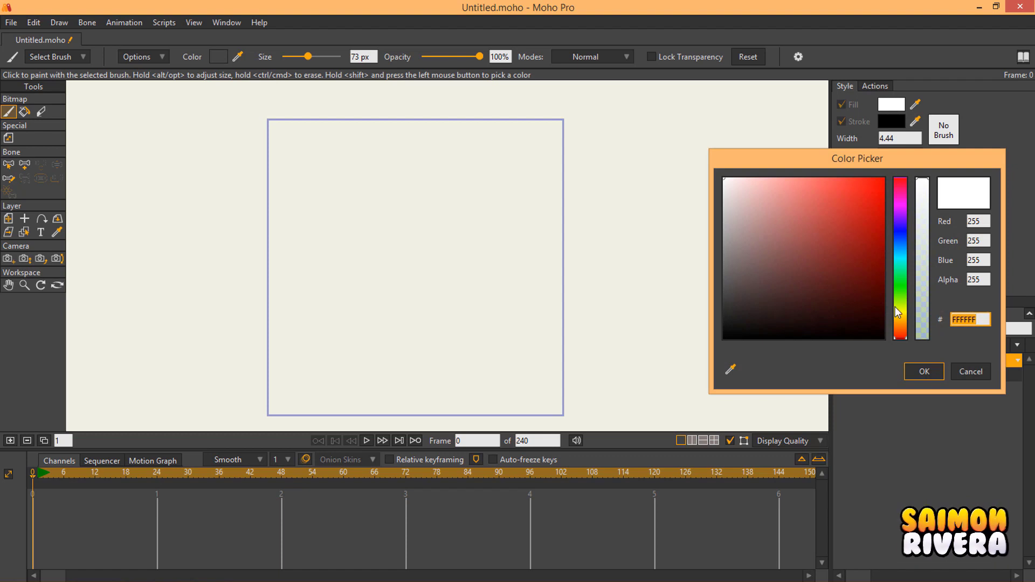
drag(899, 310, 903, 316)
drag(863, 248, 884, 179)
click(924, 372)
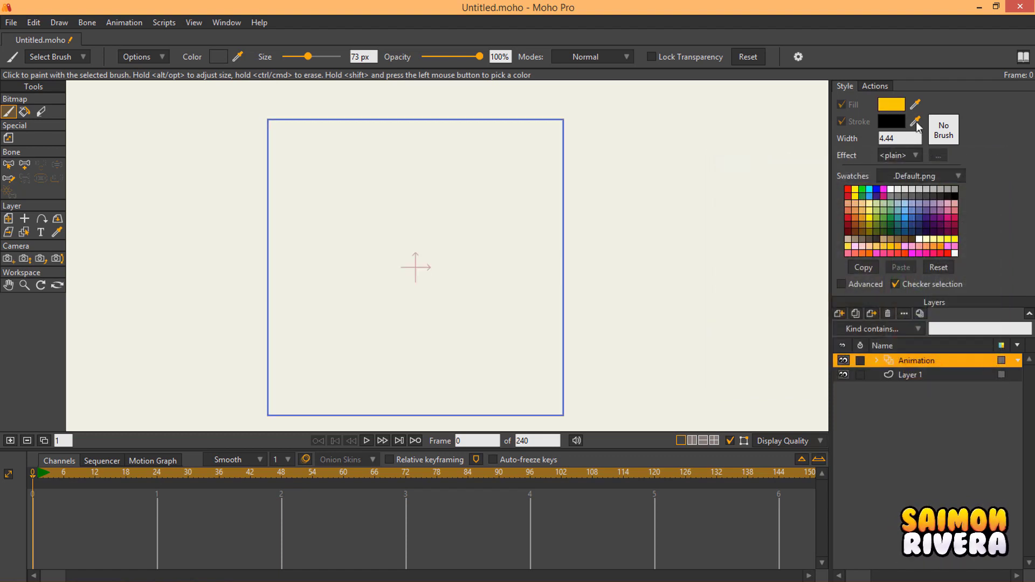
Set the style stroke color to a muted khaki.
click(888, 125)
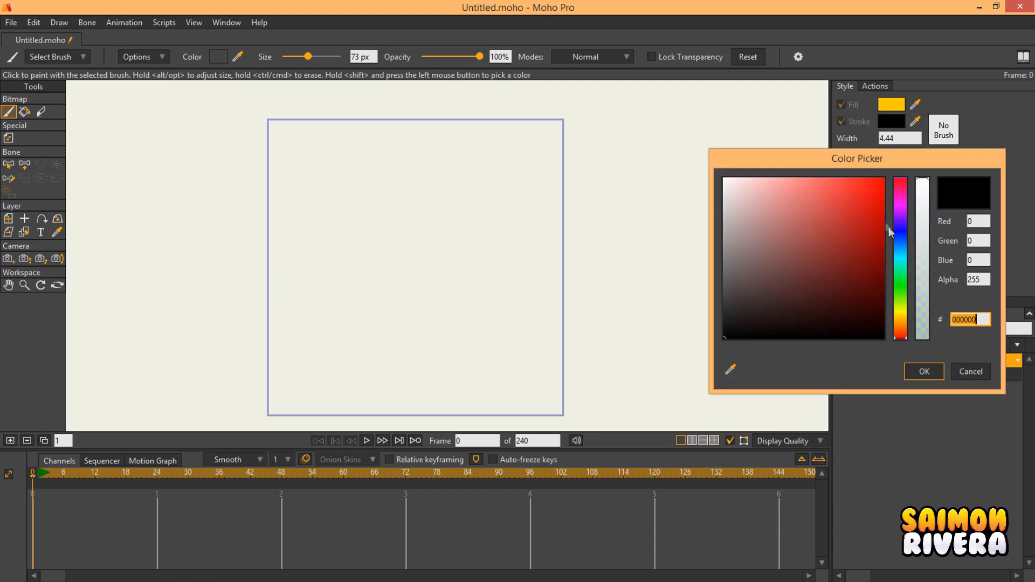
mouse_move(900, 297)
mouse_down()
mouse_move(902, 330)
mouse_move(900, 313)
mouse_up()
drag(744, 254, 778, 237)
click(923, 371)
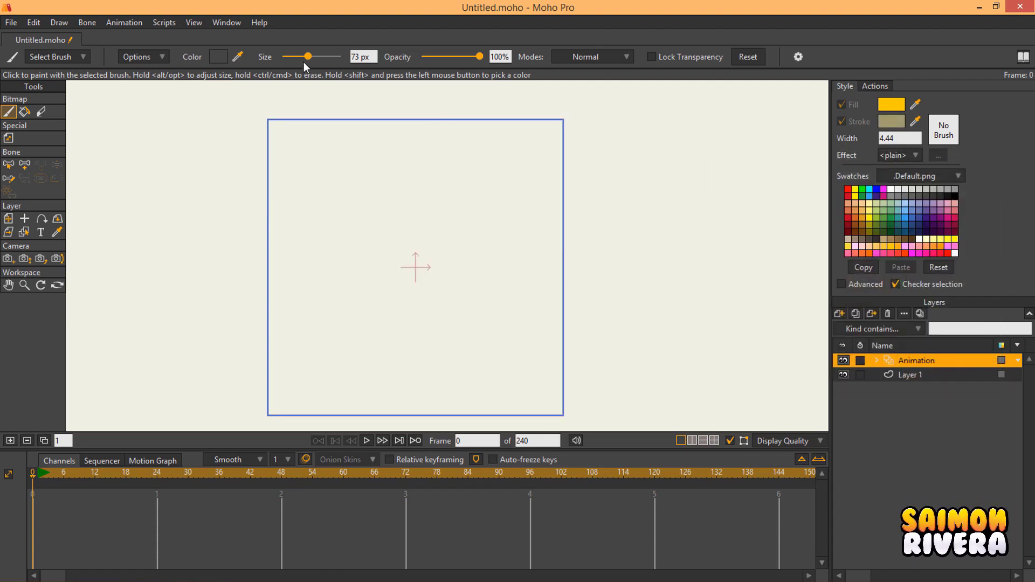
Try a 500 px brush and 47% opacity, then settle on a size of 160 px with opacity at 100%.
drag(290, 60, 334, 66)
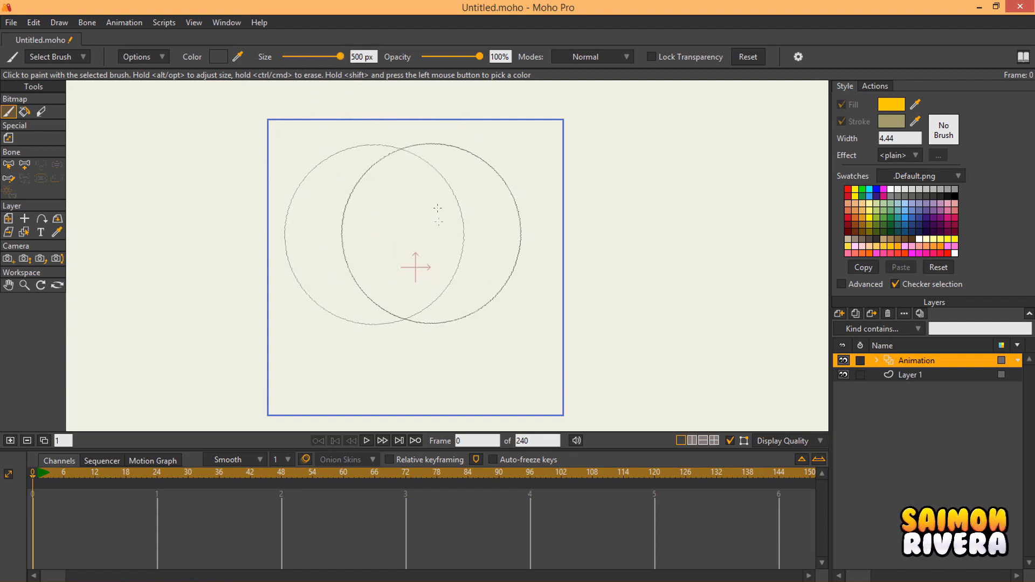
mouse_move(340, 57)
mouse_down()
mouse_move(305, 75)
mouse_move(325, 63)
mouse_up()
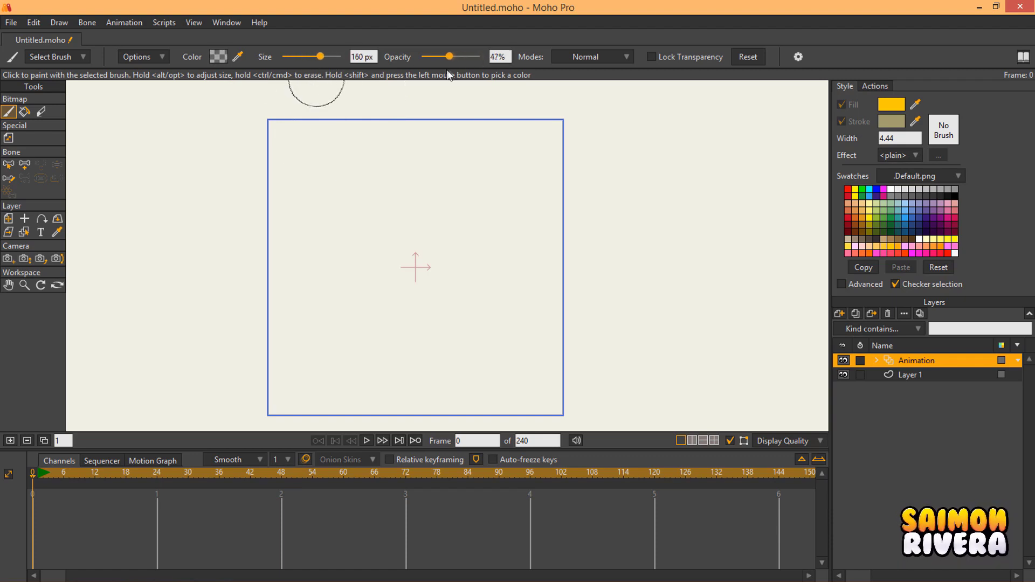
drag(479, 56, 506, 74)
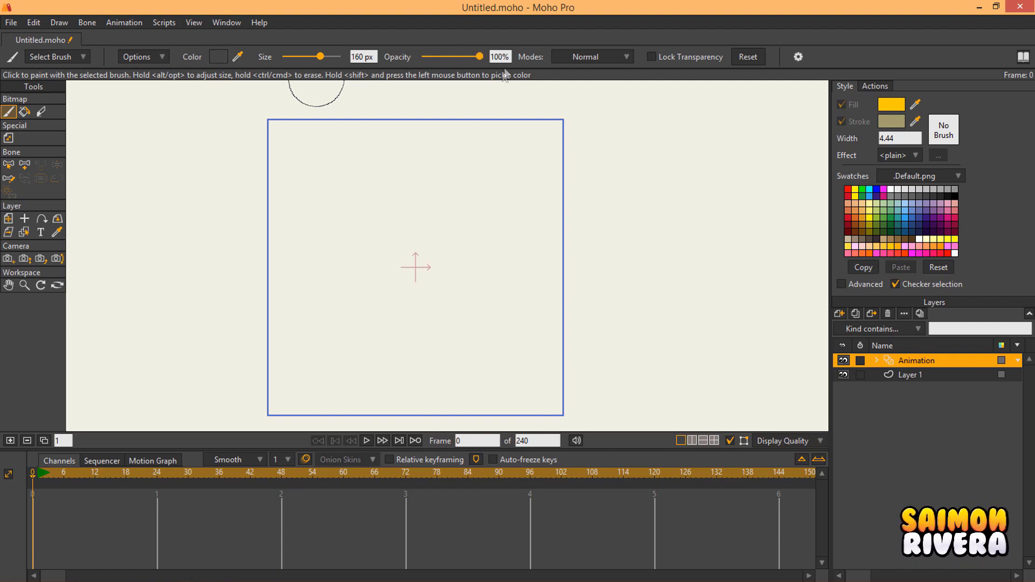
click(507, 56)
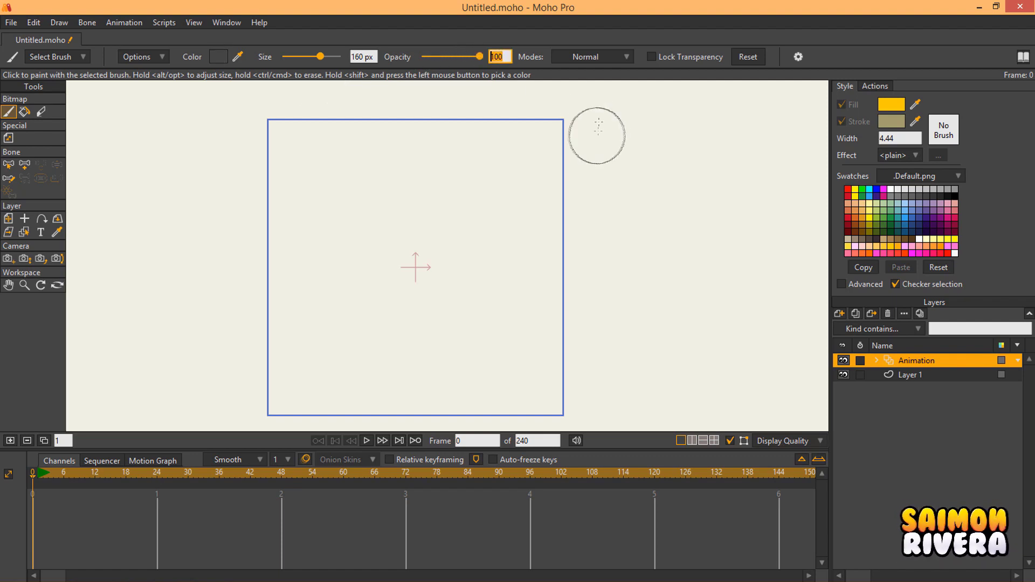
Look through the brush blending modes, paint one test dab at the canvas center and undo it.
click(607, 55)
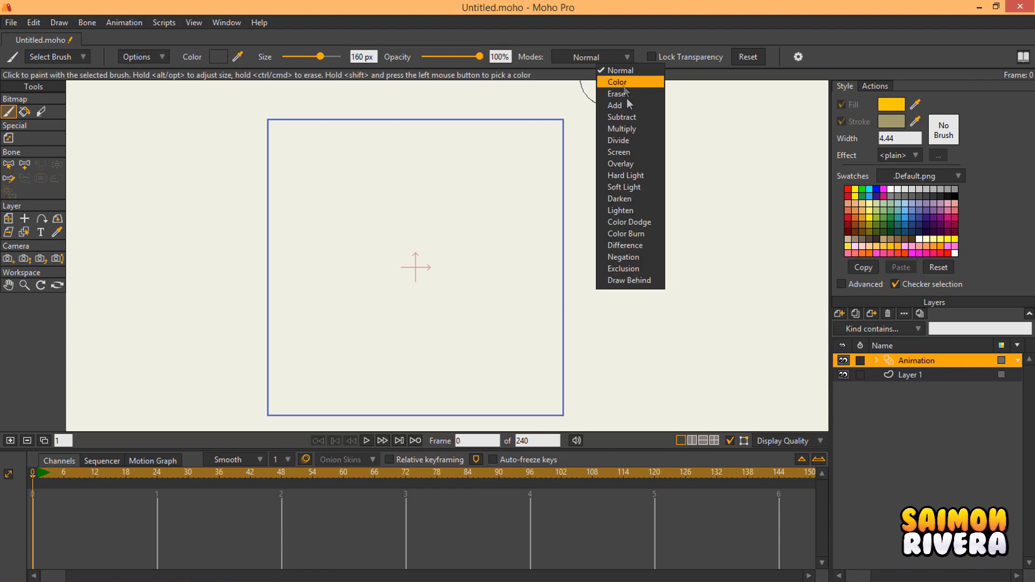
click(495, 176)
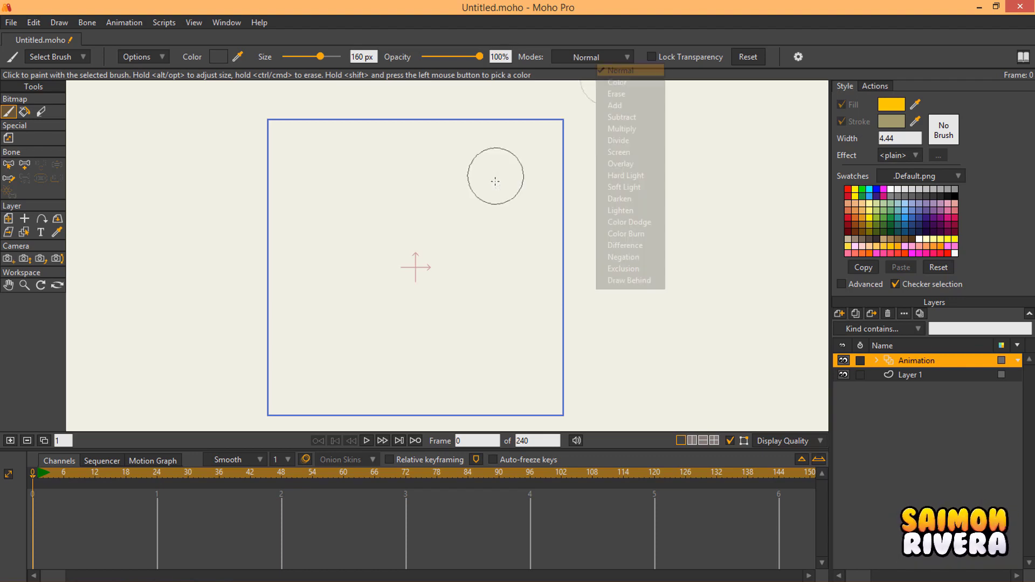
click(610, 56)
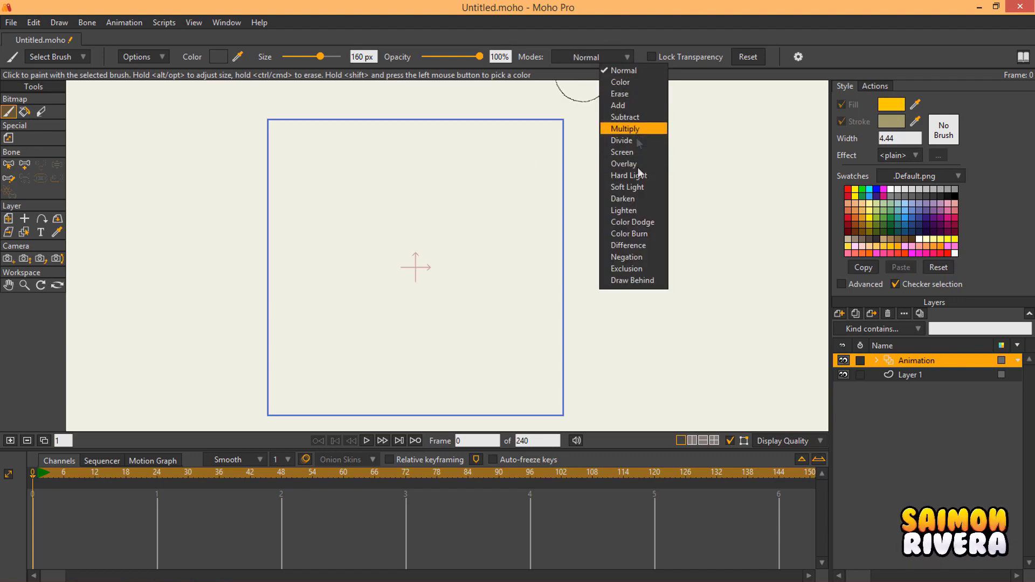
click(465, 270)
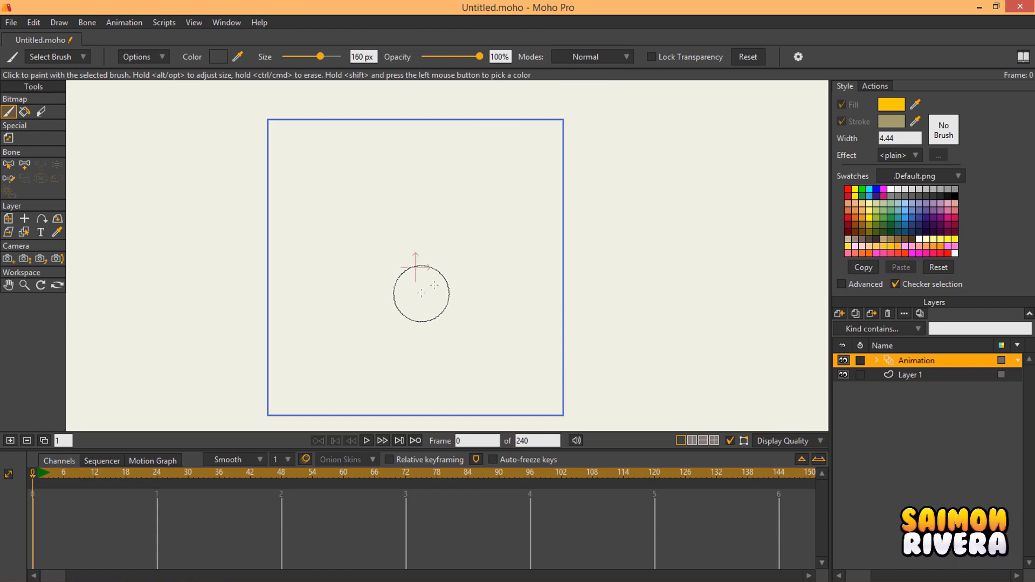
click(614, 55)
click(415, 248)
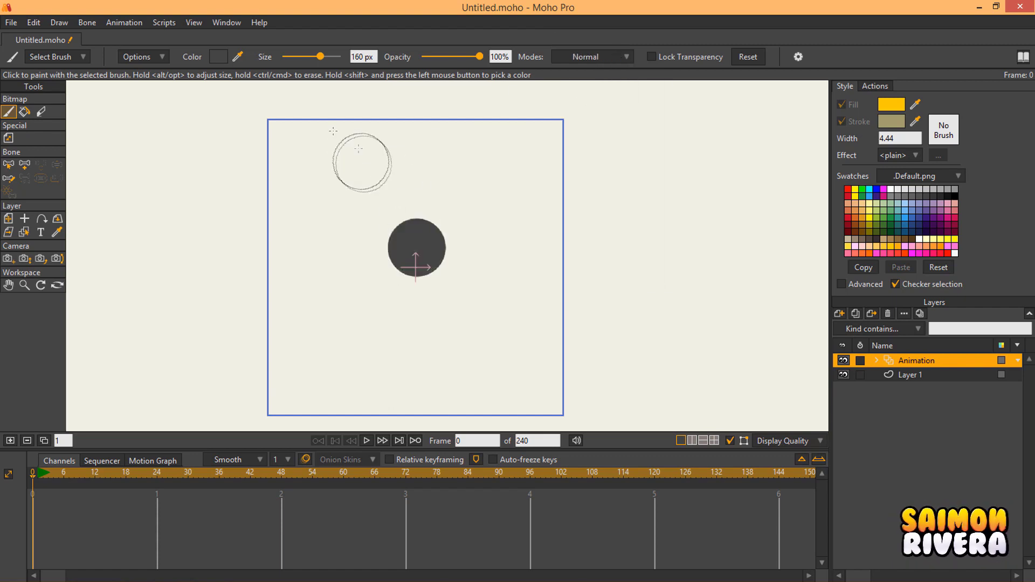
key(ctrl+z)
Set the brush color to FF0000 and paint a large filled blob near the middle of the canvas.
click(218, 56)
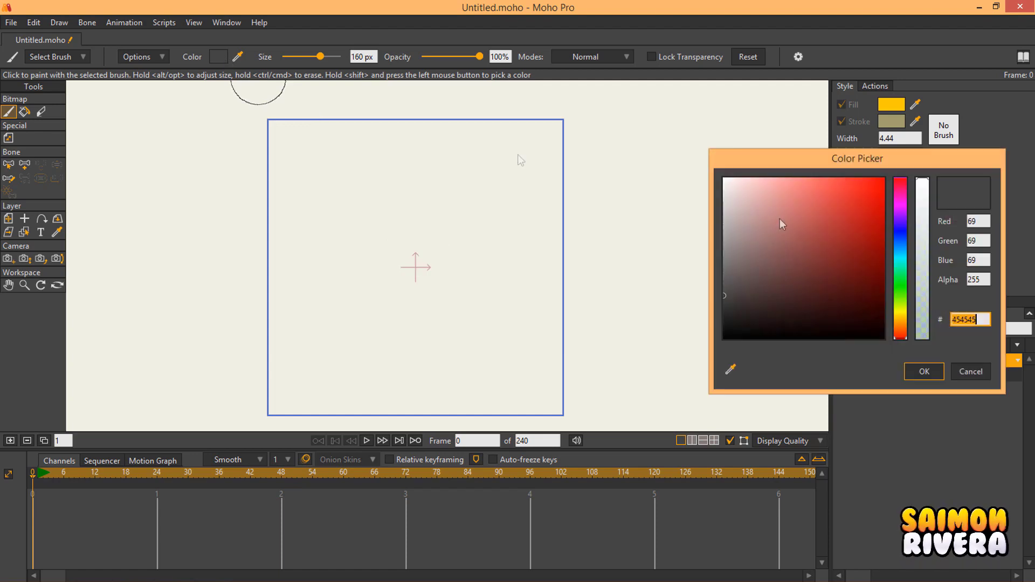
text(FF0000)
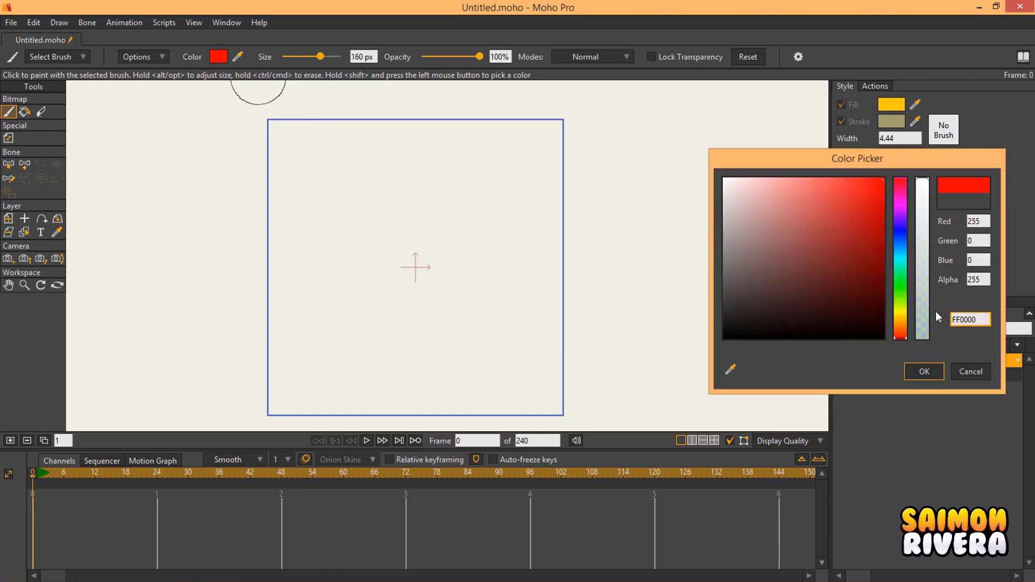
click(923, 371)
mouse_move(451, 231)
mouse_down()
mouse_move(412, 229)
mouse_move(444, 232)
mouse_up()
scroll(445, 231, up, 2)
Try the Multiply blending mode by painting with a green brush over the red blob.
click(593, 57)
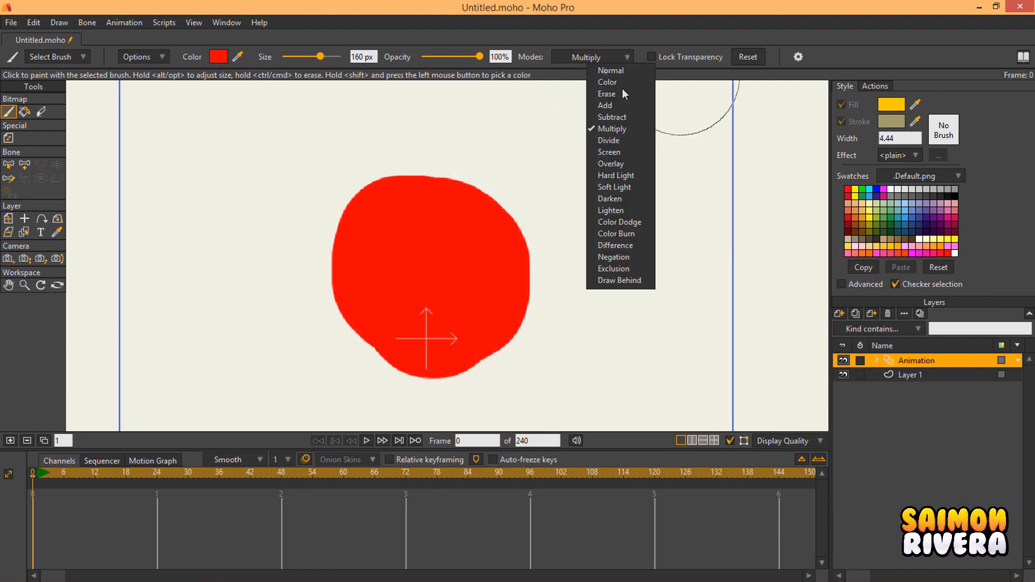
click(620, 130)
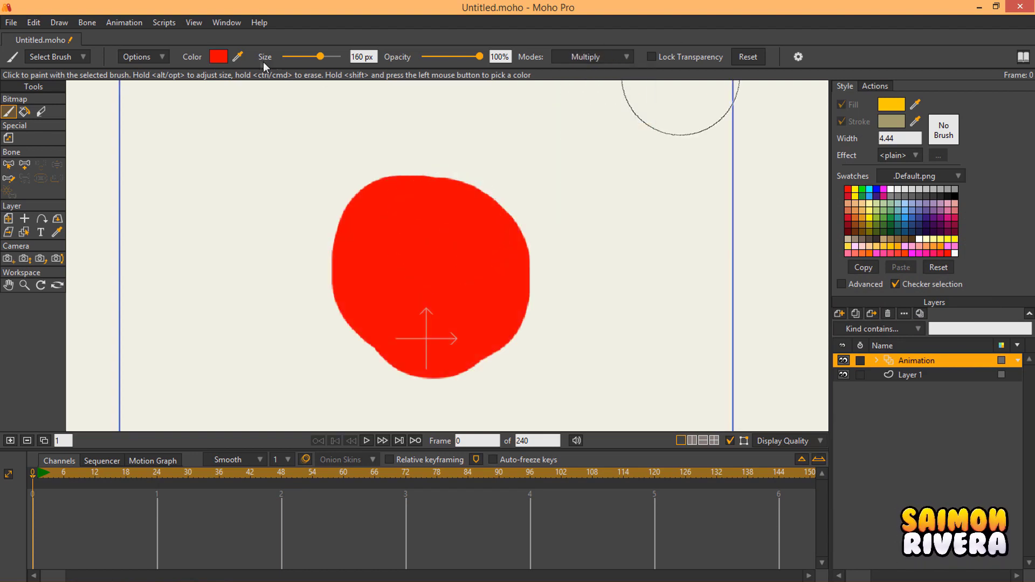
click(218, 57)
drag(892, 215, 899, 294)
click(924, 371)
click(422, 276)
mouse_move(422, 276)
mouse_down()
mouse_move(437, 257)
mouse_move(501, 253)
mouse_up()
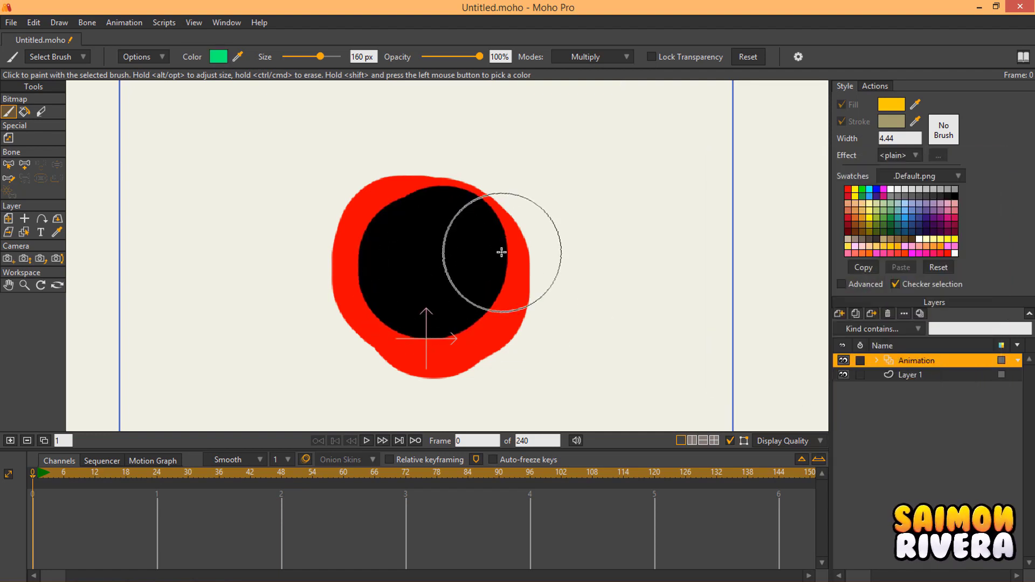
Return the brush to Normal mode, paint a green dab over the blob for comparison, and undo both green strokes.
click(606, 53)
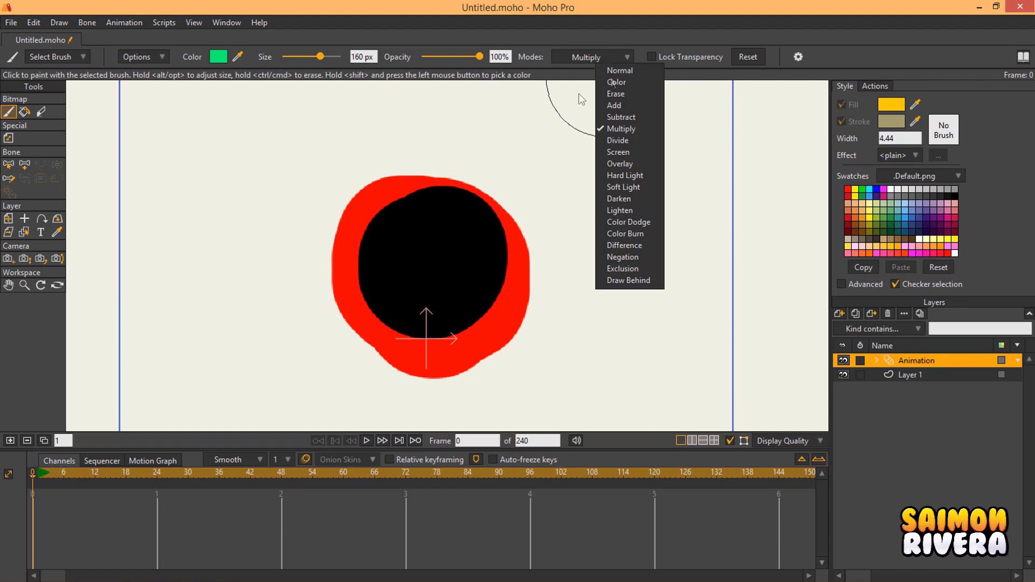
click(620, 70)
click(432, 265)
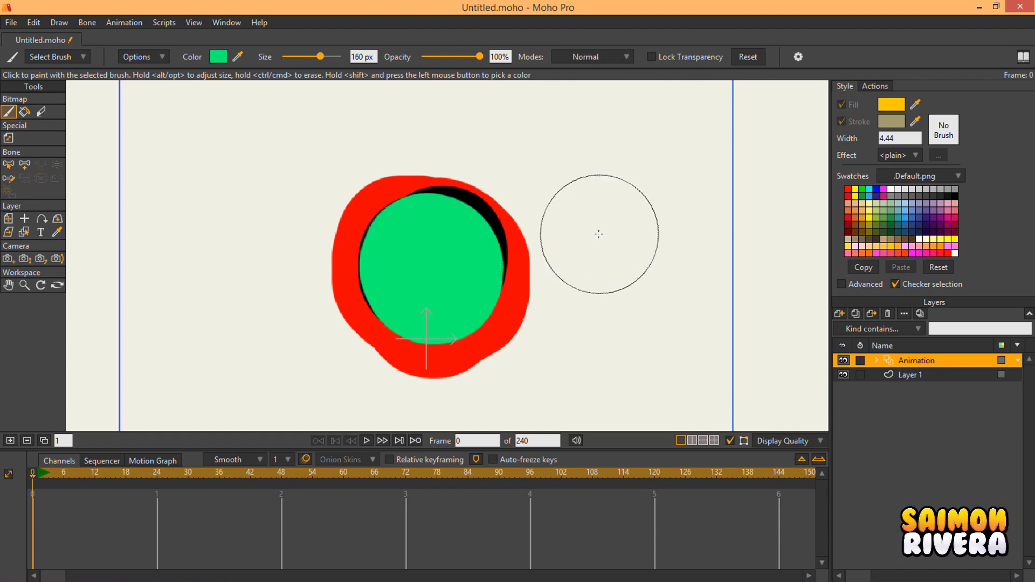
key(ctrl+z)
key(ctrl+z)
Review the blending modes again, keep Normal, and undo the red blob to clear the canvas.
click(608, 57)
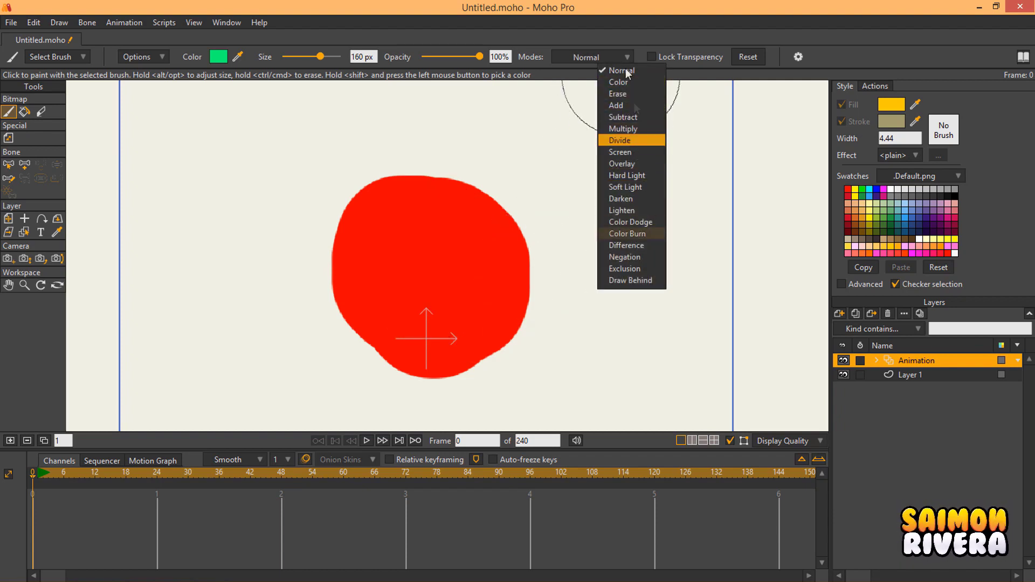
click(620, 71)
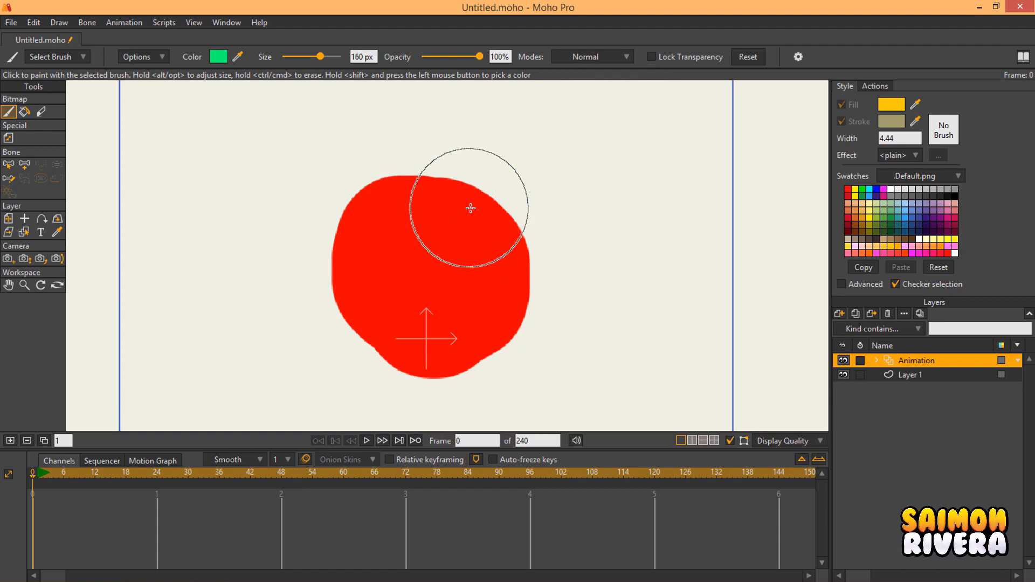
key(ctrl+z)
scroll(481, 229, down, 1)
scroll(480, 229, down, 2)
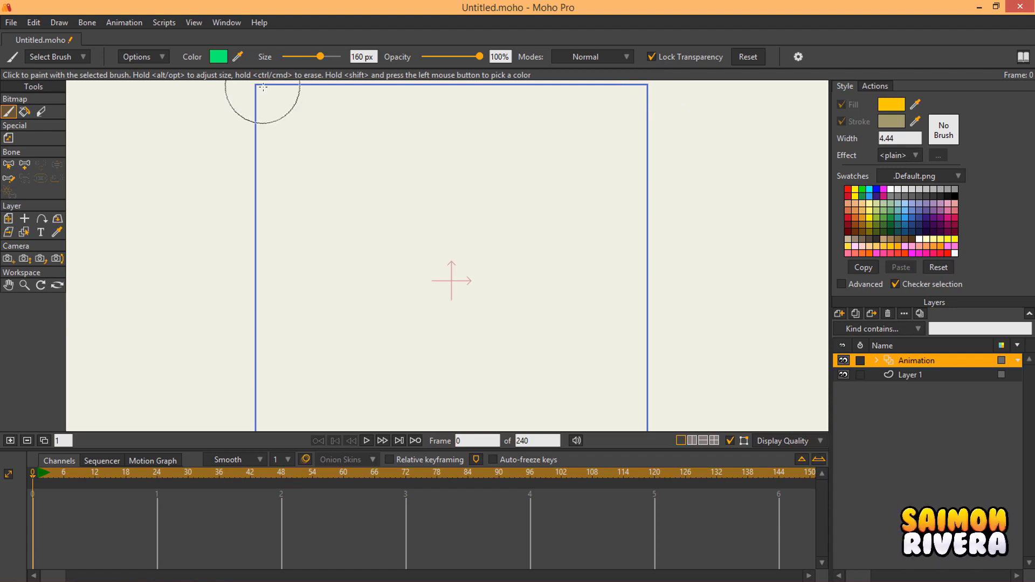
With Lock Transparency off, paint several separate red shapes across the canvas using a 112 px brush.
click(218, 57)
drag(900, 272, 893, 147)
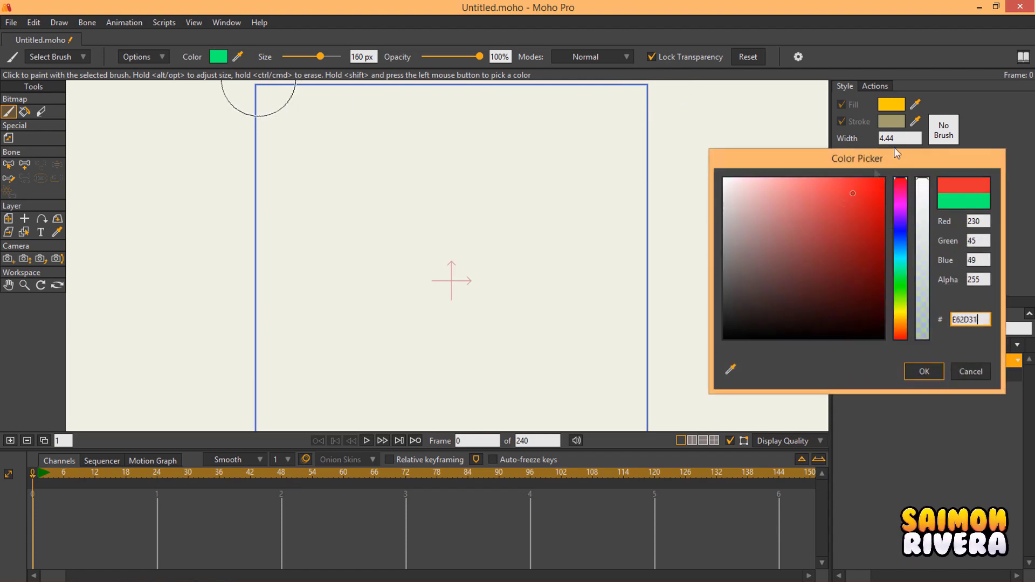
click(924, 371)
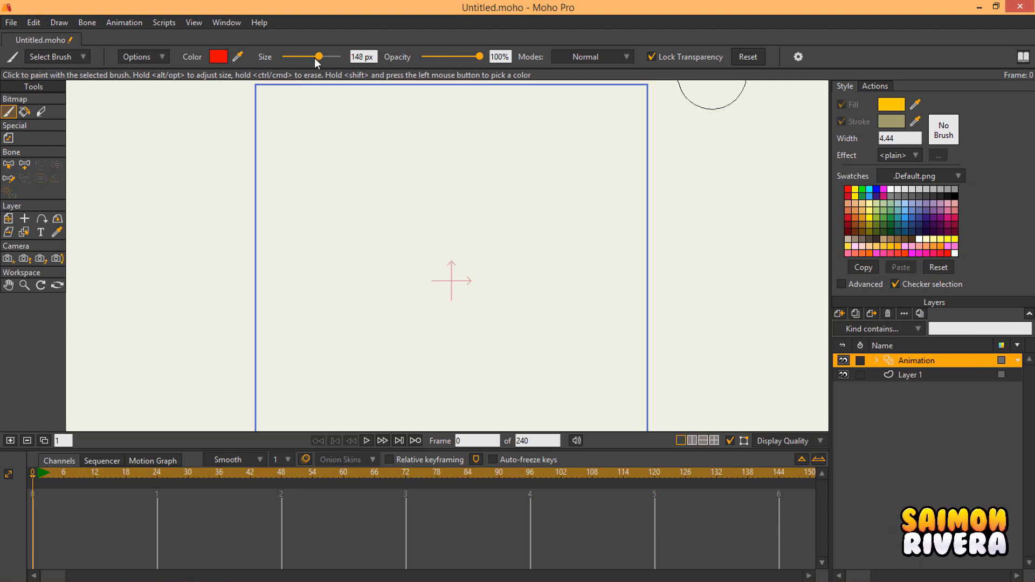
click(664, 57)
drag(407, 208, 482, 350)
mouse_move(585, 200)
mouse_down()
mouse_move(528, 136)
mouse_move(750, 220)
mouse_move(550, 296)
mouse_move(577, 345)
mouse_up()
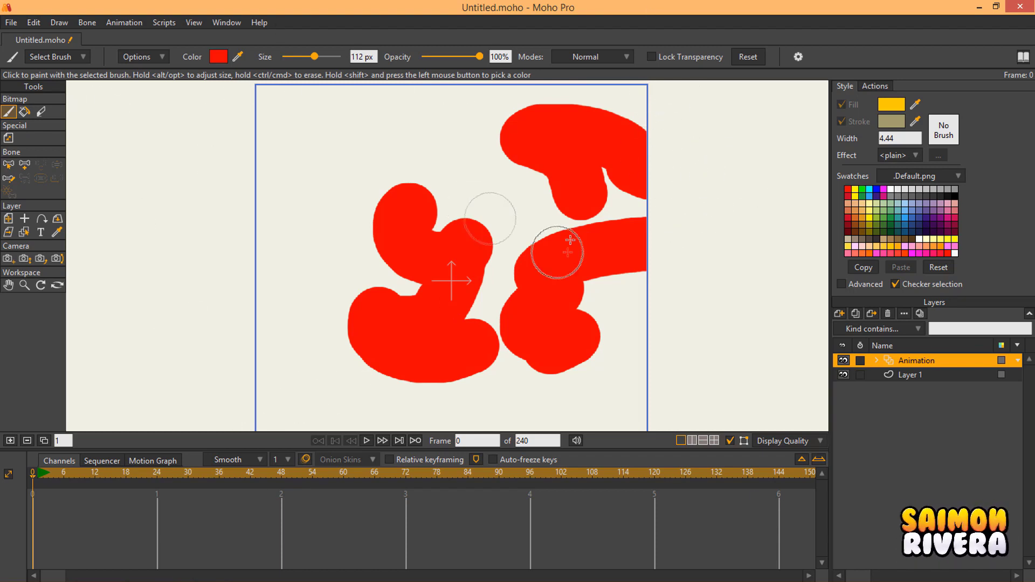
mouse_move(345, 148)
mouse_down()
mouse_move(335, 133)
mouse_move(345, 128)
mouse_up()
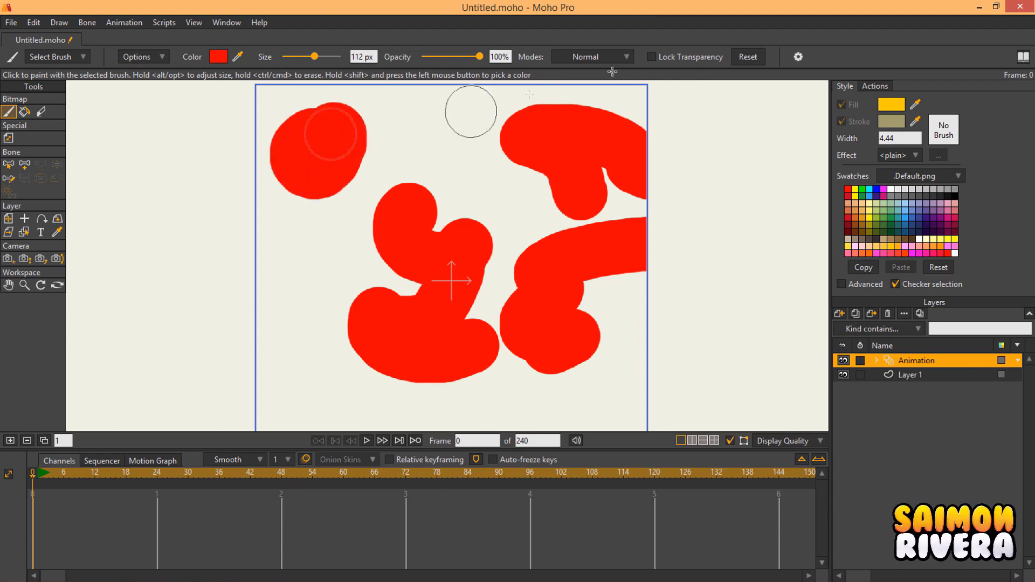
Turn on Lock Transparency and paint over the red shapes with a blue 003CFF brush.
click(650, 56)
scroll(485, 183, down, 3)
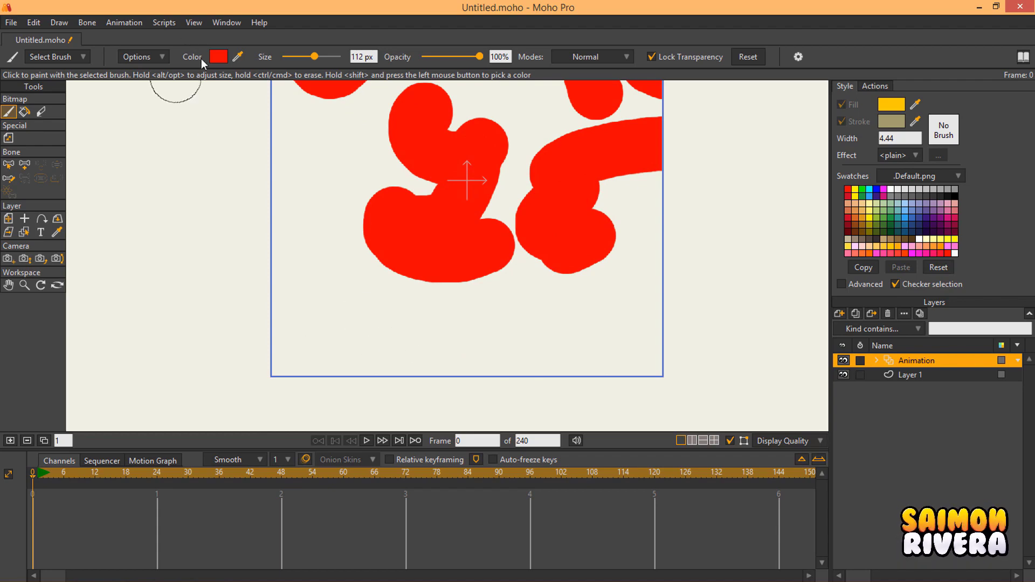
click(218, 56)
drag(892, 220, 903, 238)
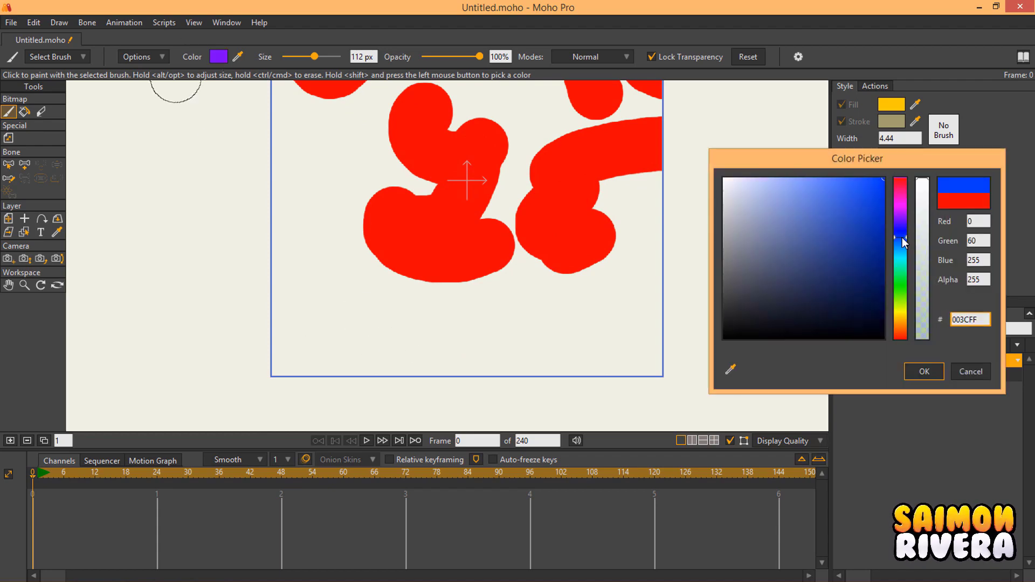
click(923, 373)
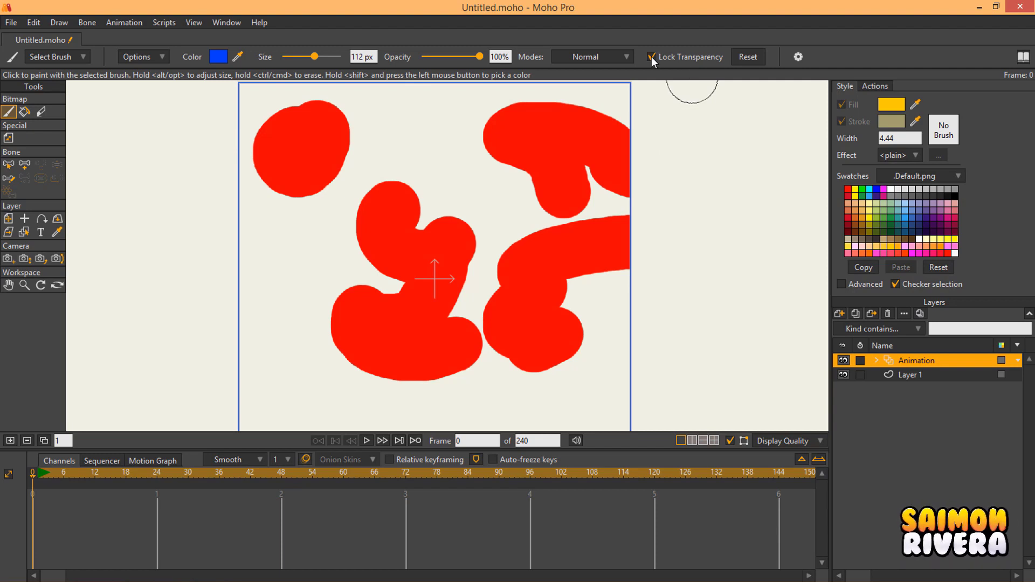
mouse_move(312, 334)
mouse_down()
mouse_move(436, 242)
mouse_move(409, 268)
mouse_move(429, 350)
mouse_move(450, 365)
mouse_move(400, 277)
mouse_move(373, 273)
mouse_move(384, 227)
mouse_move(398, 248)
mouse_move(286, 150)
mouse_move(309, 110)
mouse_move(328, 139)
mouse_move(297, 185)
mouse_move(282, 170)
mouse_move(322, 153)
mouse_move(340, 115)
mouse_move(532, 128)
mouse_move(533, 139)
mouse_move(561, 110)
mouse_move(571, 148)
mouse_move(583, 155)
mouse_move(590, 128)
mouse_move(618, 172)
mouse_move(541, 165)
mouse_move(626, 248)
mouse_move(558, 269)
mouse_move(549, 355)
mouse_move(587, 335)
mouse_move(543, 332)
mouse_move(534, 359)
mouse_move(516, 336)
mouse_move(593, 267)
mouse_up()
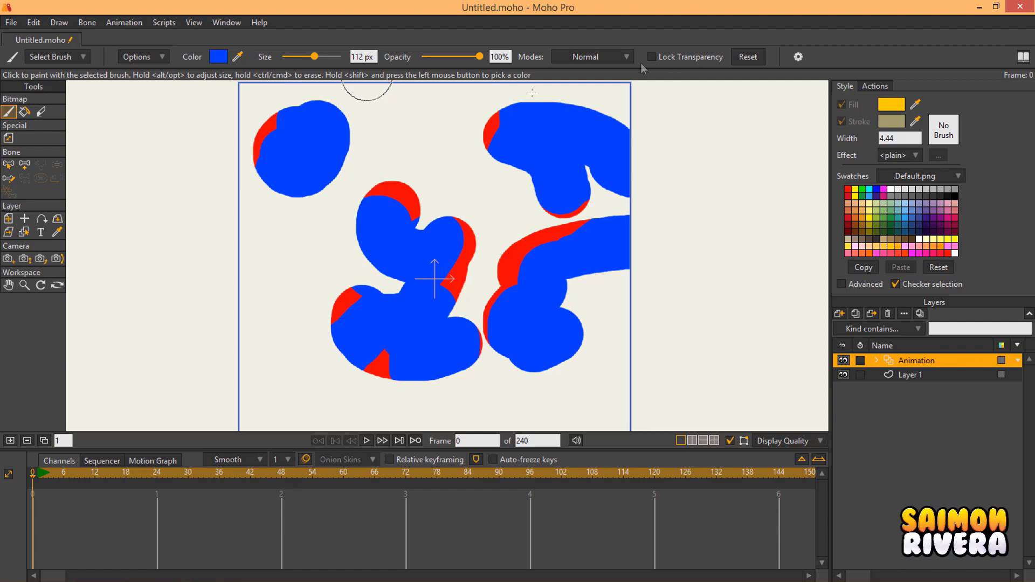
With Lock Transparency off, paint a blue stroke along the canvas's left edge, and undo all test strokes until the canvas is empty.
mouse_move(273, 257)
mouse_down()
mouse_move(275, 353)
mouse_move(296, 395)
mouse_move(241, 333)
mouse_move(238, 287)
mouse_move(240, 343)
mouse_move(269, 384)
mouse_move(337, 412)
mouse_up()
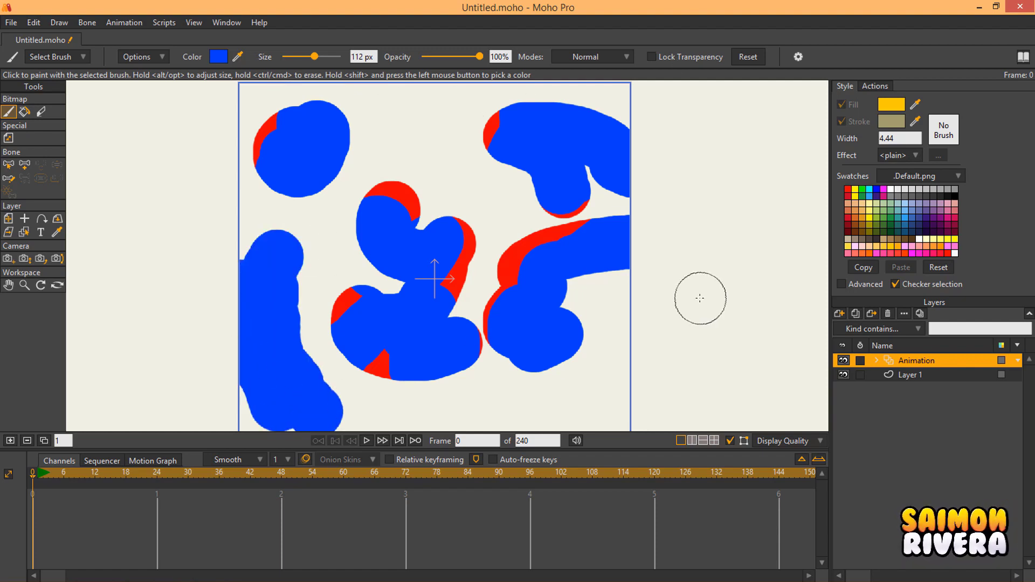
key(ctrl+z)
key(ctrl+z)
key(ctrl+z)
key(ctrl+z)
key(ctrl+z)
key(ctrl+z)
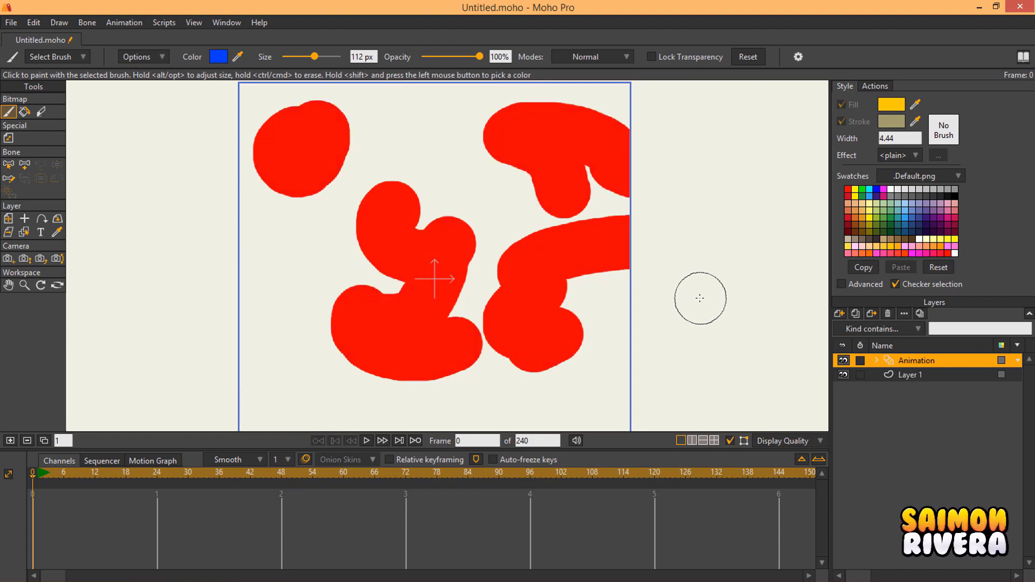
key(ctrl+z)
key(ctrl+z)
key(ctrl+z)
key(ctrl+z)
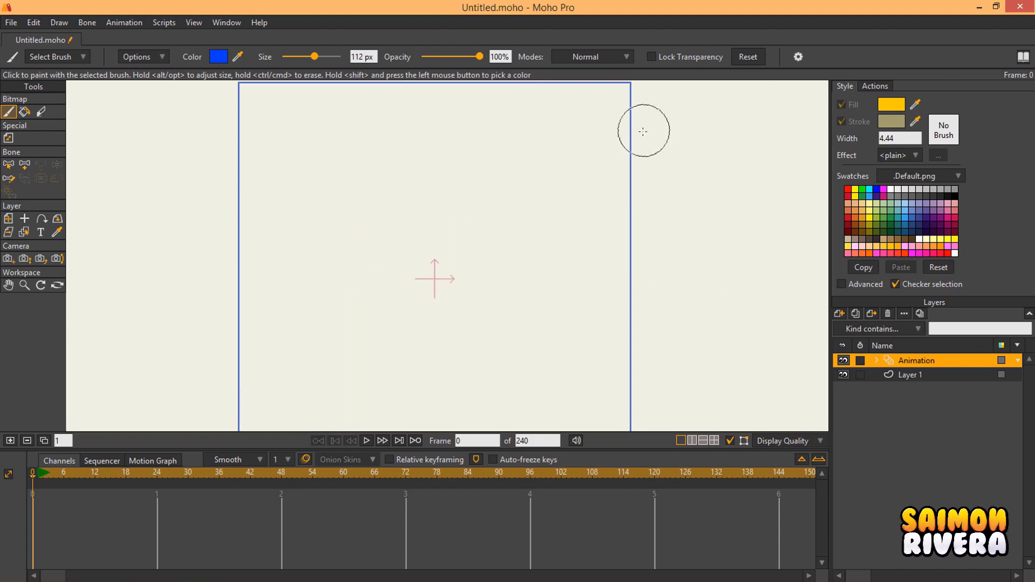
Set the bitmap brush size to 8 px and pick the yellow fill colour as the brush colour.
drag(485, 208, 502, 188)
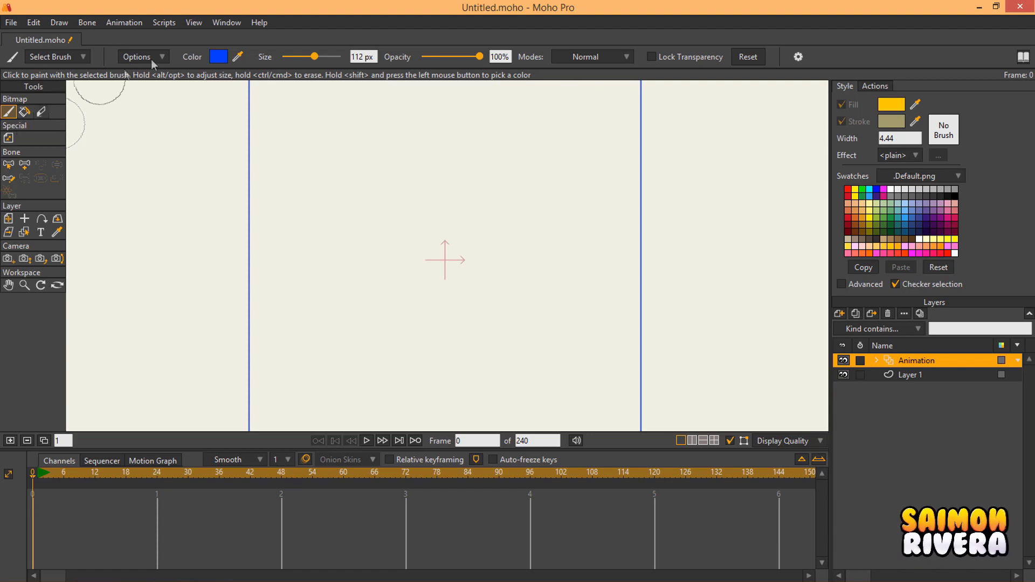
drag(286, 58, 289, 63)
drag(287, 64, 285, 64)
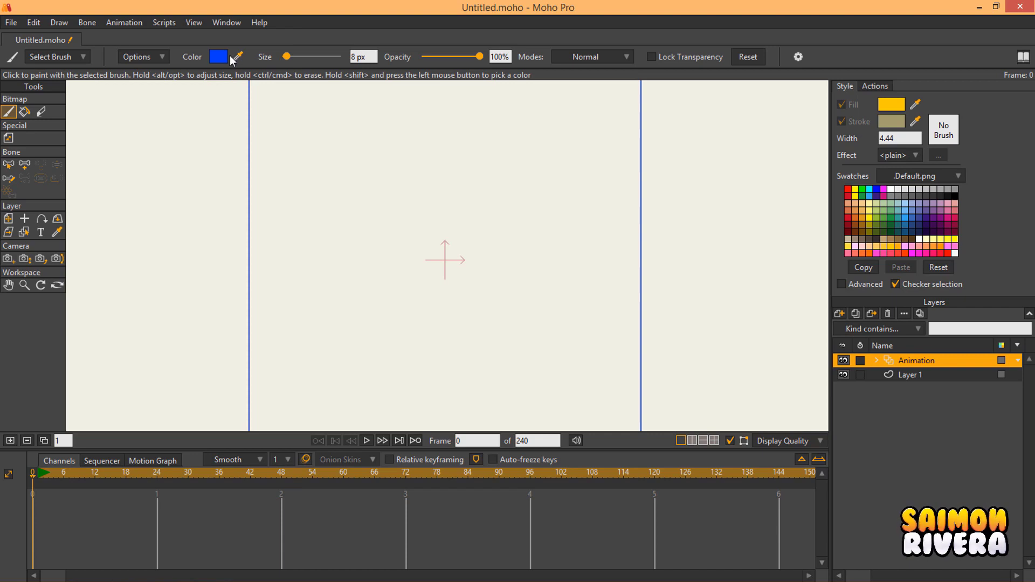
mouse_move(237, 63)
mouse_down()
mouse_move(334, 86)
mouse_move(892, 119)
mouse_move(895, 109)
mouse_up()
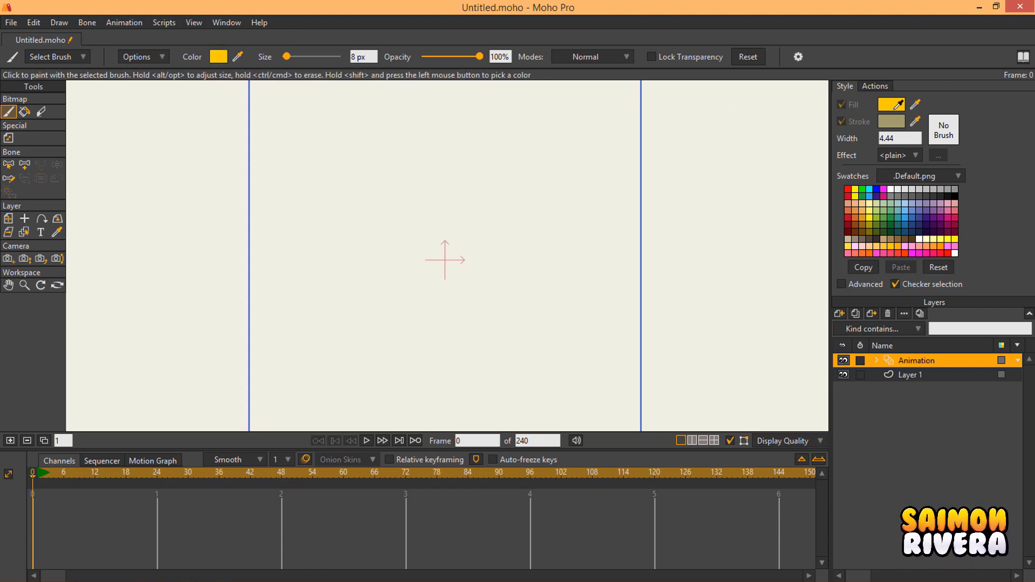
Rename the vector layer Layer 1 to FONDO.
click(943, 377)
double_click(1017, 374)
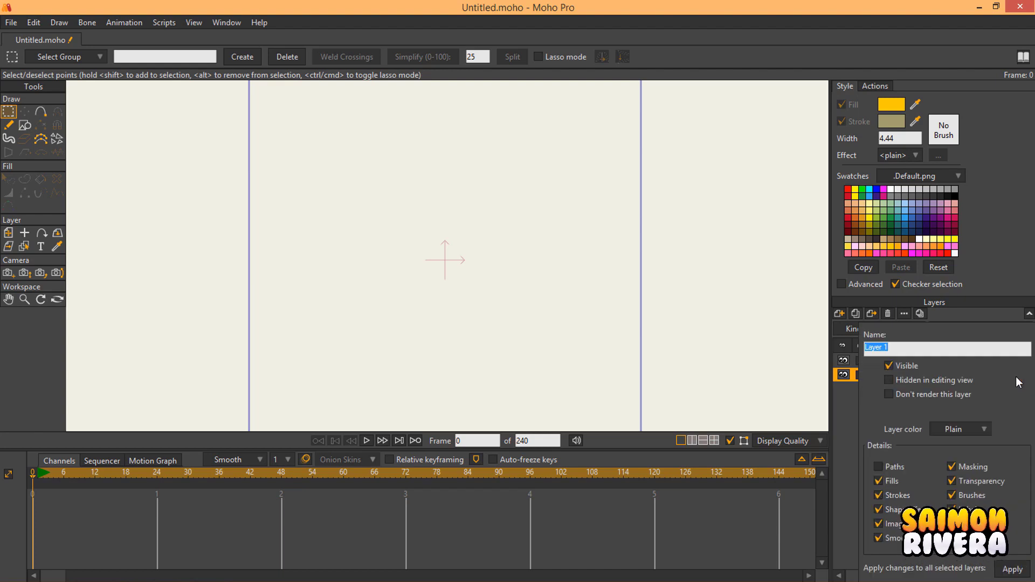
text(FONDO)
key(Return)
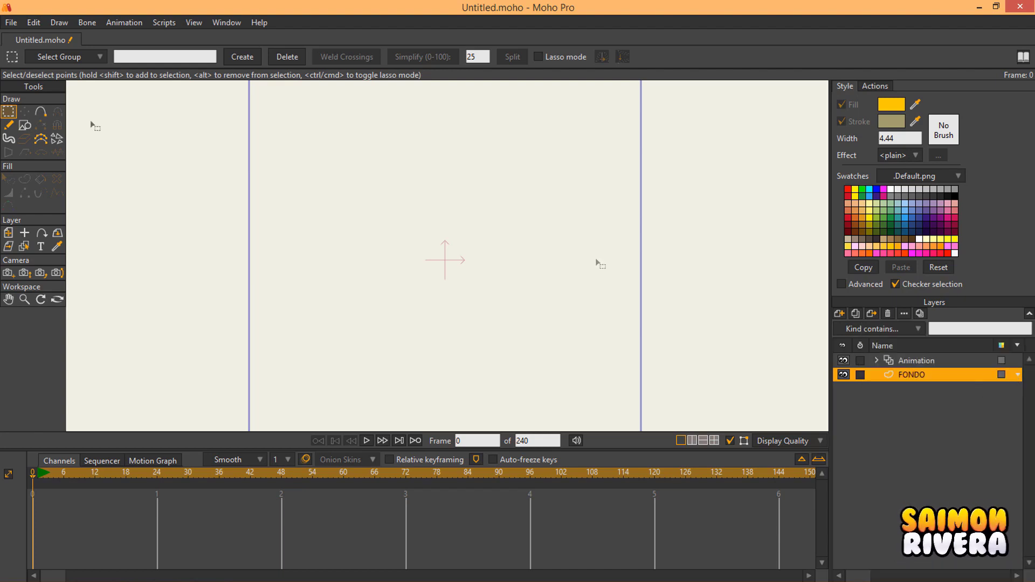
Draw a square covering the canvas on the FONDO layer and colour it black 000000.
click(25, 126)
drag(268, 112, 582, 426)
click(891, 121)
drag(900, 183, 911, 319)
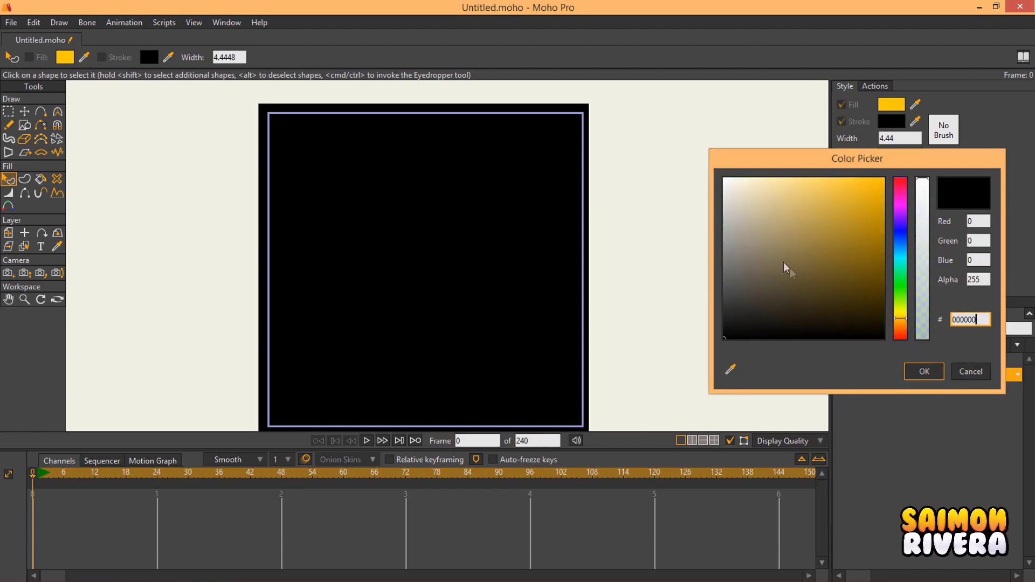
Set the default stroke colour to tan A99A6D and select the Animation layer.
mouse_move(784, 262)
mouse_down()
mouse_move(761, 214)
mouse_move(781, 231)
mouse_up()
click(968, 377)
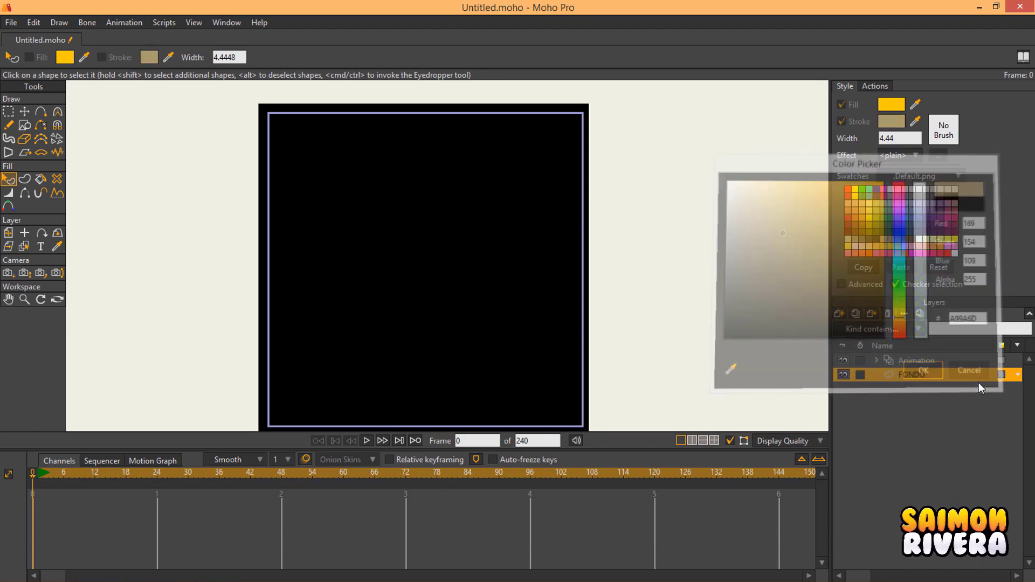
click(947, 362)
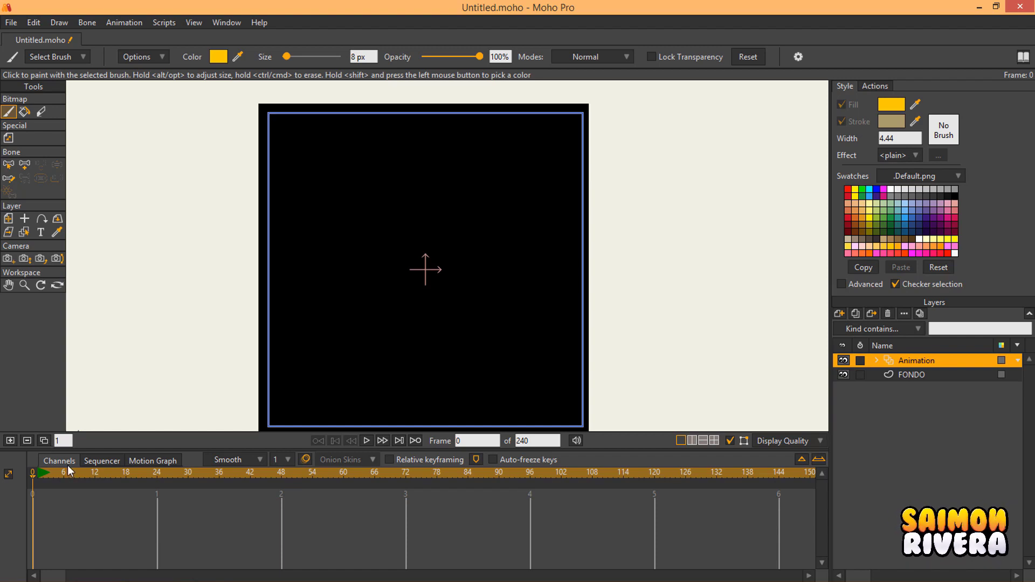
Enable Onion Skins for the Animation layer and set the bitmap brush size to 12 px.
drag(477, 310, 484, 307)
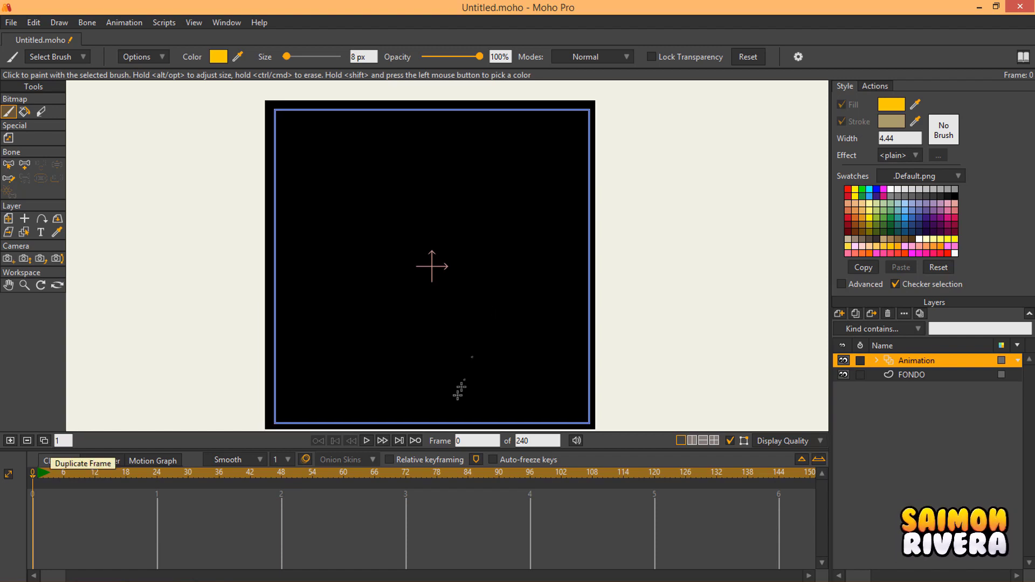
click(305, 459)
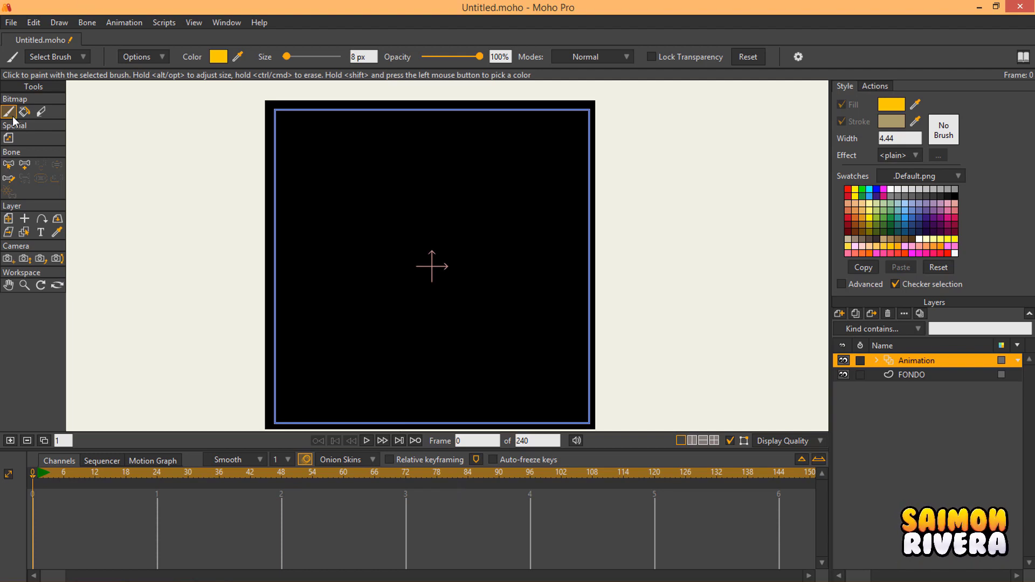
drag(287, 55, 290, 55)
scroll(425, 250, up, 2)
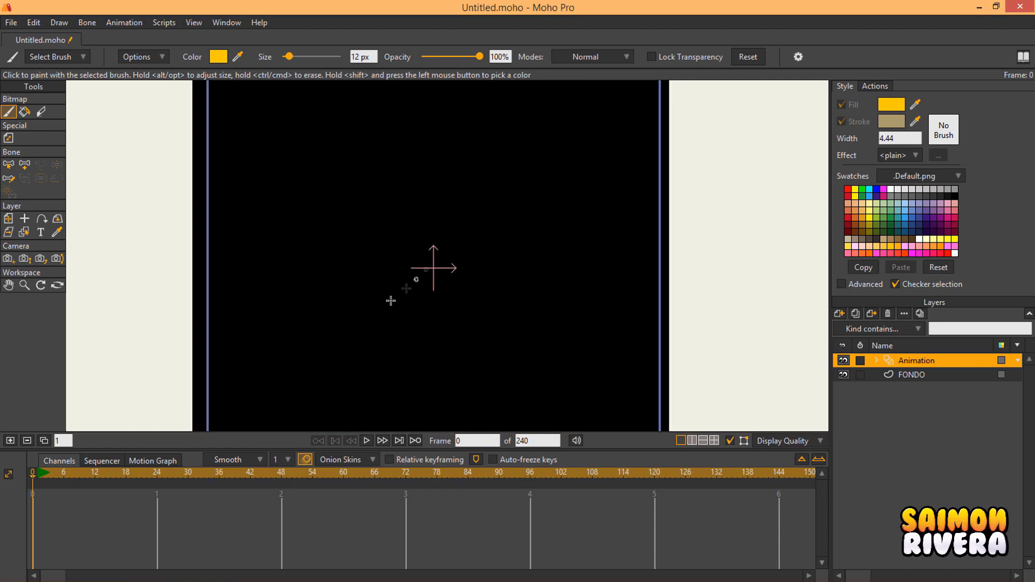
Add a new drawing at frame 1 and paint a yellow four-pointed star outline around the canvas centre.
click(37, 474)
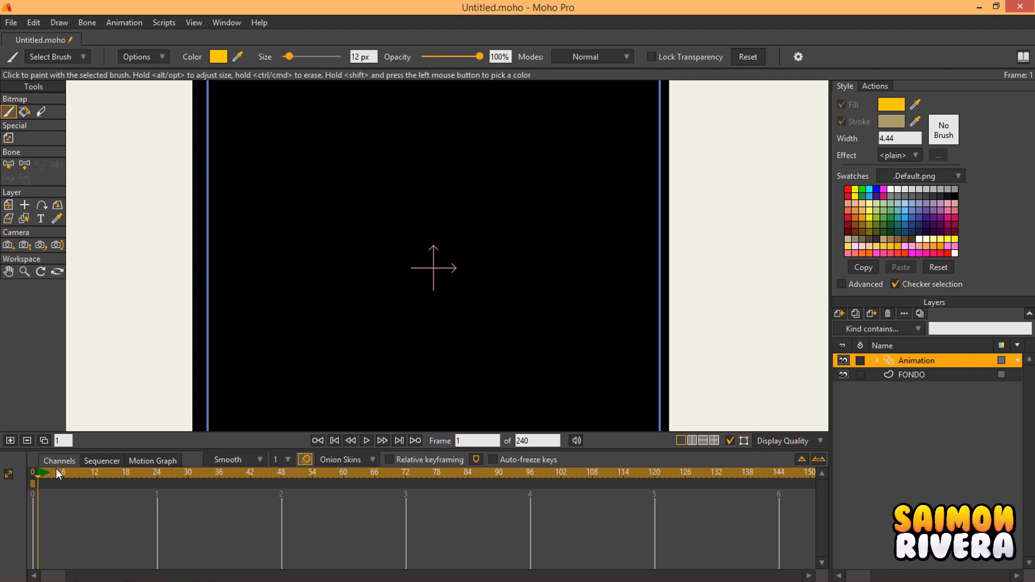
click(10, 440)
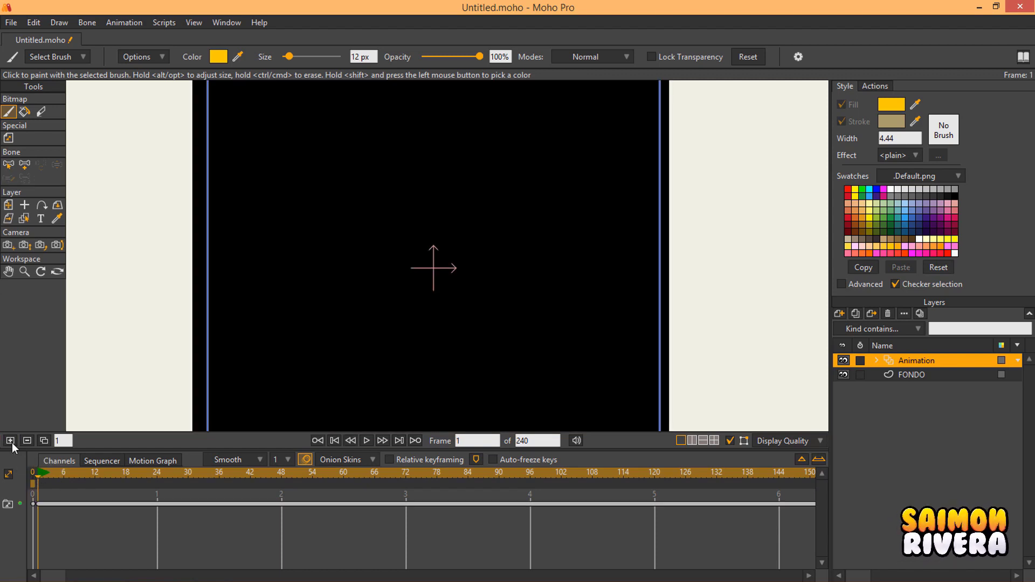
scroll(440, 259, up, 3)
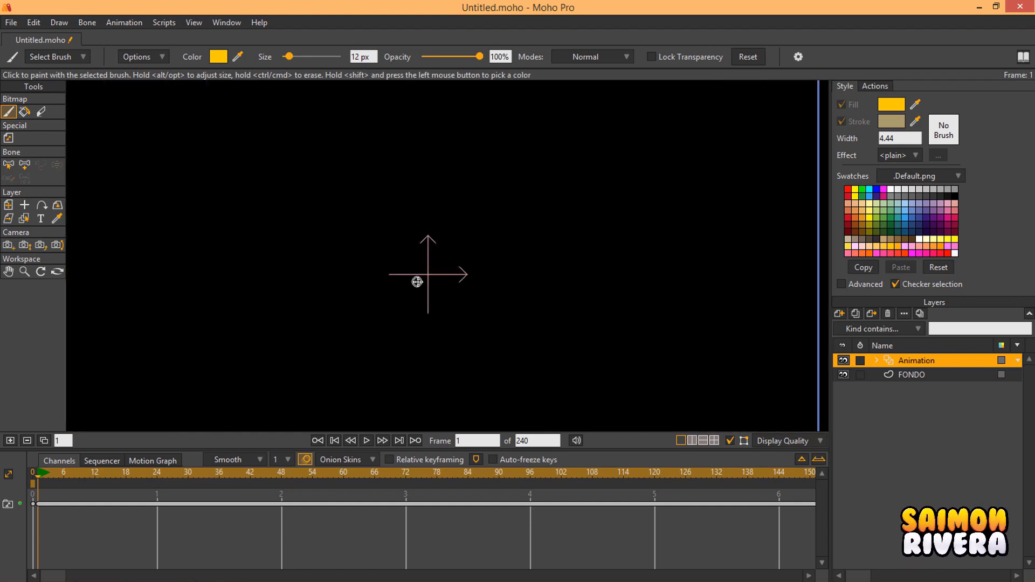
mouse_move(361, 274)
mouse_down()
mouse_move(407, 263)
mouse_move(440, 222)
mouse_move(435, 198)
mouse_up()
key(ctrl+z)
mouse_move(372, 271)
mouse_down()
mouse_move(407, 251)
mouse_move(428, 200)
mouse_move(440, 242)
mouse_move(493, 267)
mouse_move(457, 289)
mouse_move(438, 338)
mouse_move(420, 306)
mouse_move(380, 272)
mouse_up()
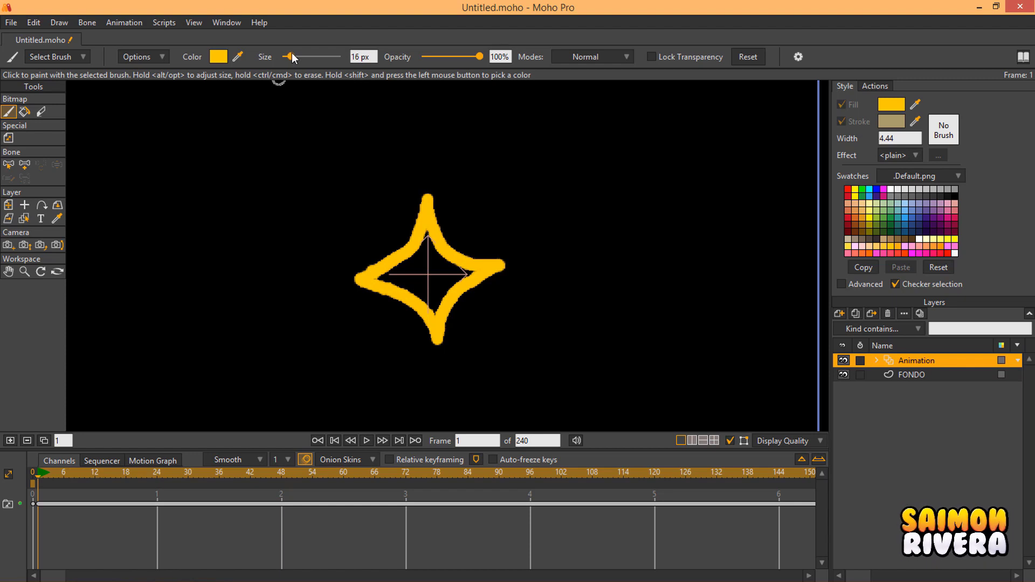
Paint the star's interior solid yellow with a 22 px brush.
drag(292, 54, 295, 56)
drag(442, 294, 427, 234)
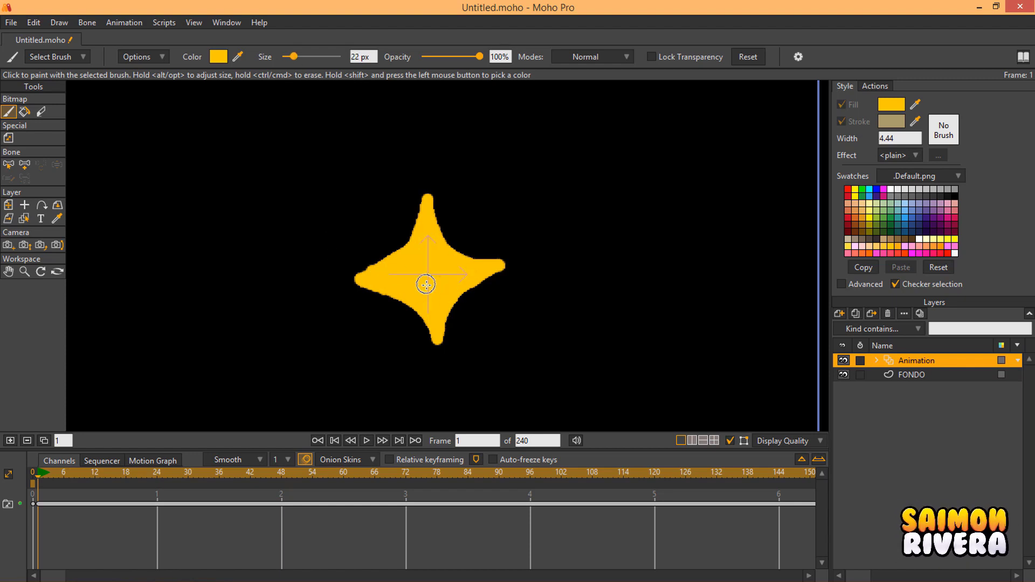
click(26, 113)
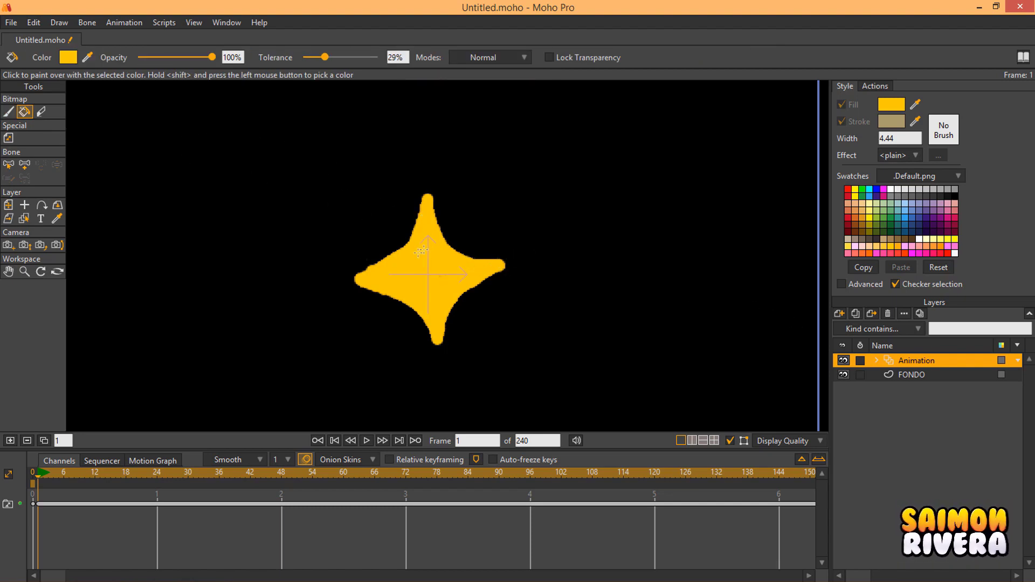
Erase the rounded tips of the star with a 27 px eraser so all four points are sharp.
click(41, 112)
drag(104, 60, 63, 64)
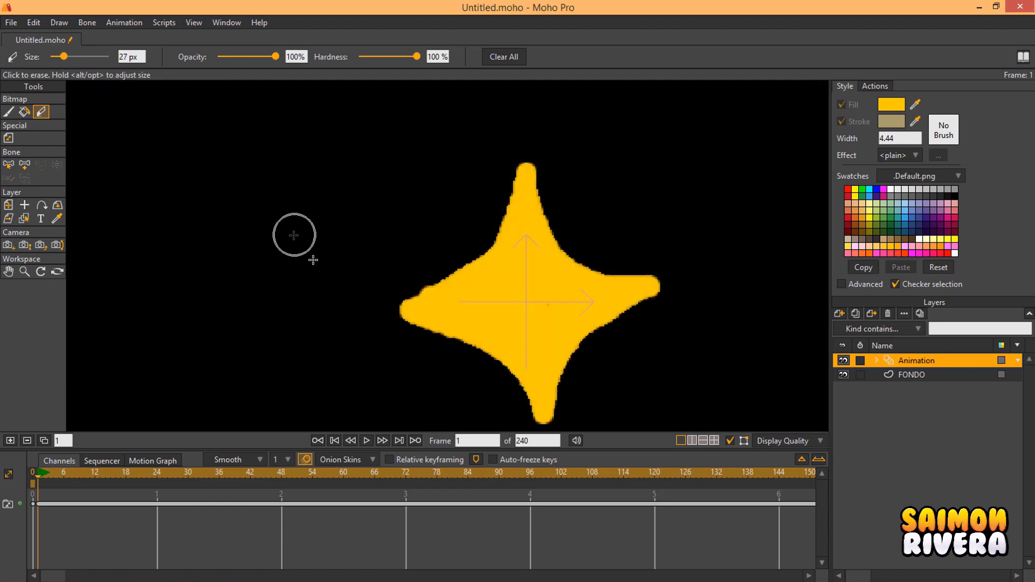
drag(521, 417, 555, 412)
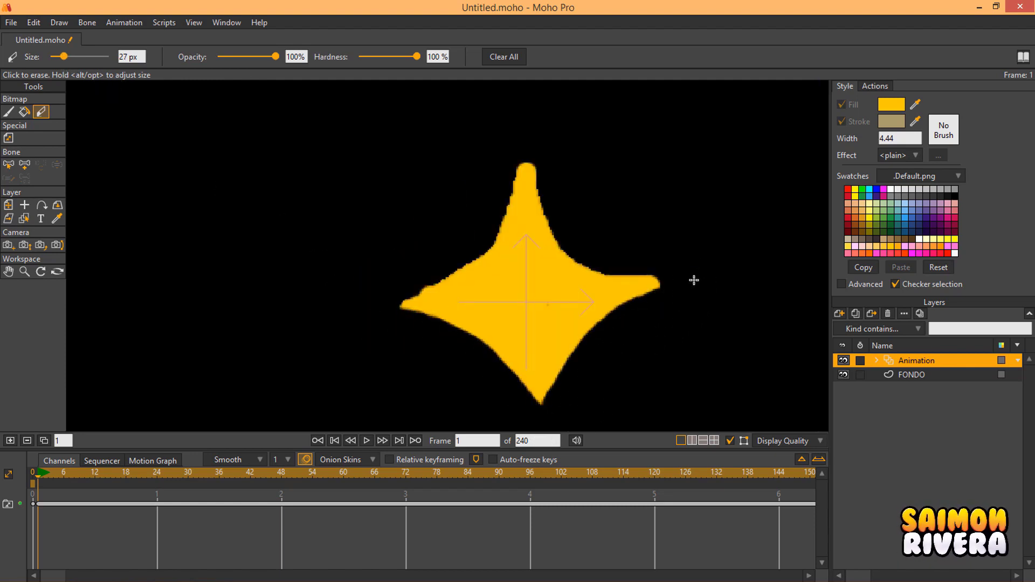
mouse_move(693, 280)
mouse_down()
mouse_move(600, 250)
mouse_move(544, 146)
mouse_move(515, 142)
mouse_move(476, 224)
mouse_move(386, 289)
mouse_move(386, 242)
mouse_up()
scroll(386, 243, down, 4)
scroll(450, 286, up, 2)
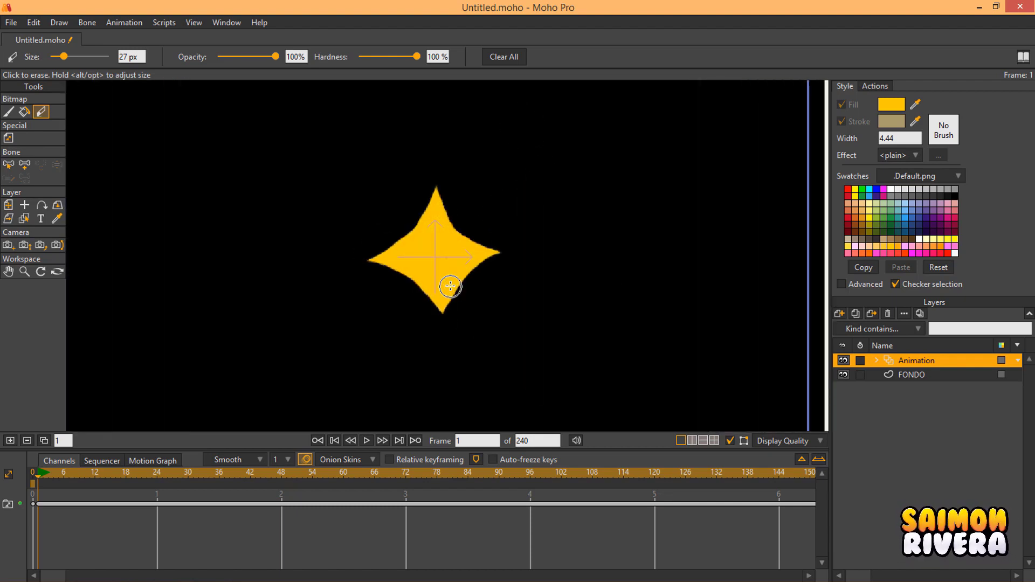
Hide the black FONDO background layer.
click(843, 375)
click(844, 375)
click(844, 375)
click(844, 374)
click(844, 375)
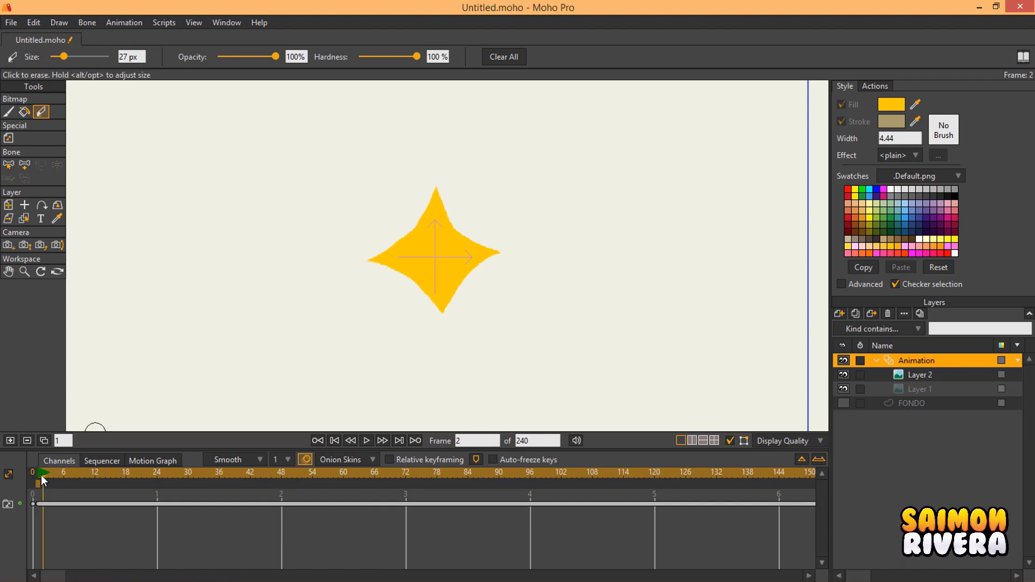
Move to frame 3 and add a new empty drawing to the Animation layer.
key(ctrl+Right)
key(ctrl+Right)
click(10, 441)
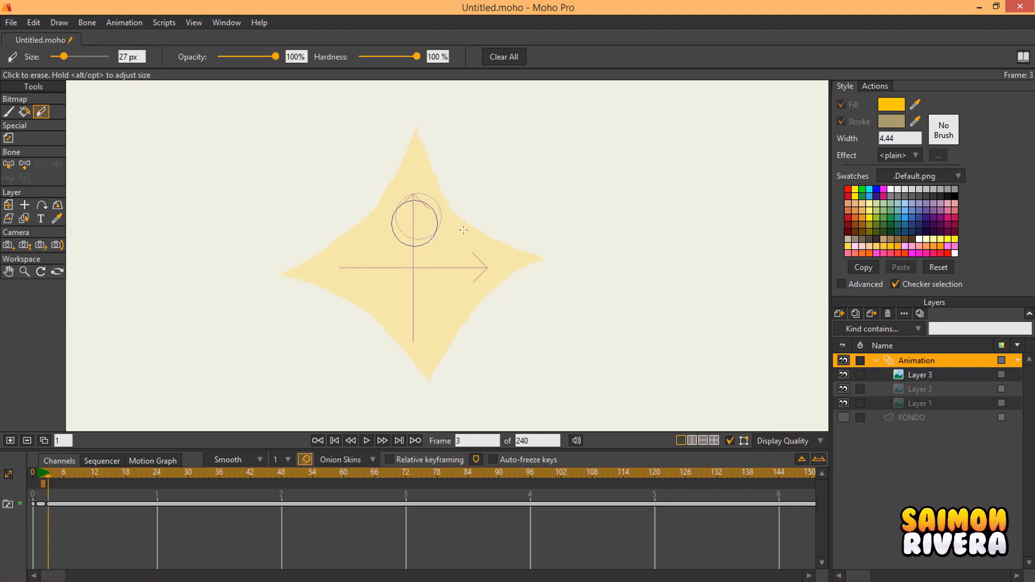
Compare the onion skin of the previous star with the FONDO layer shown and hidden.
click(843, 417)
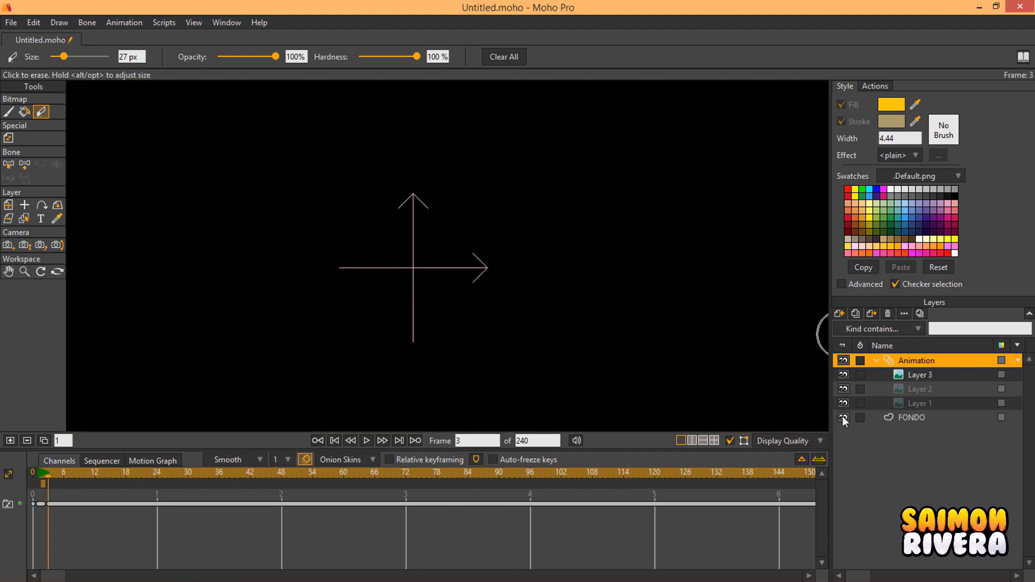
click(842, 417)
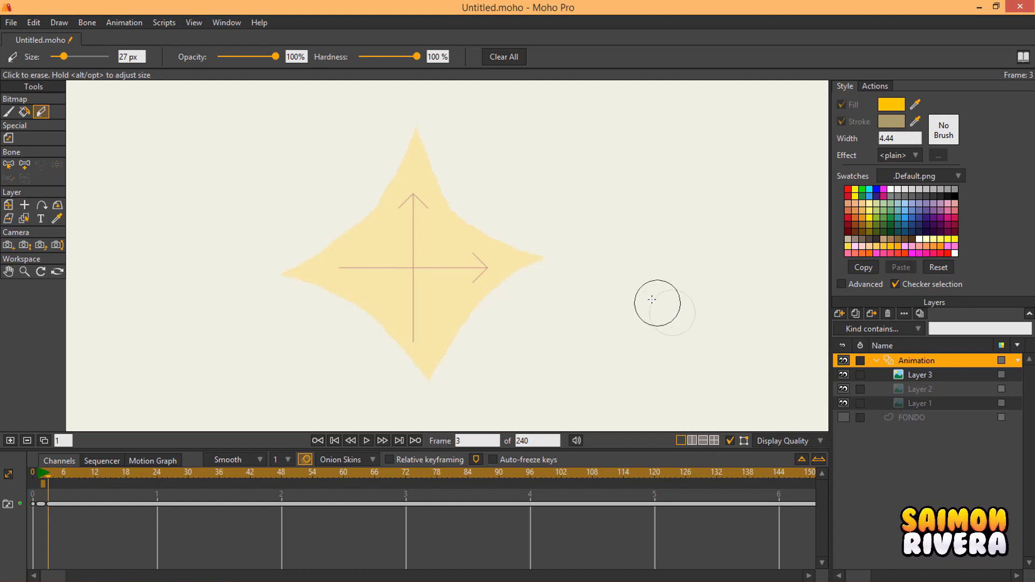
click(845, 419)
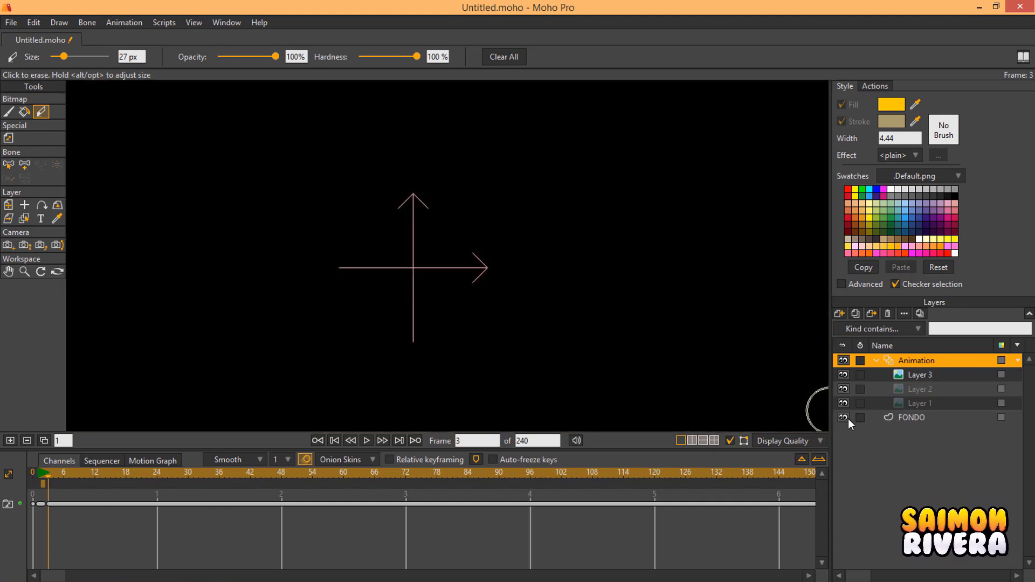
click(848, 418)
Paint a rotated four-pointed star outline over the onion skin on frame 3 with a 12 px yellow brush.
click(8, 112)
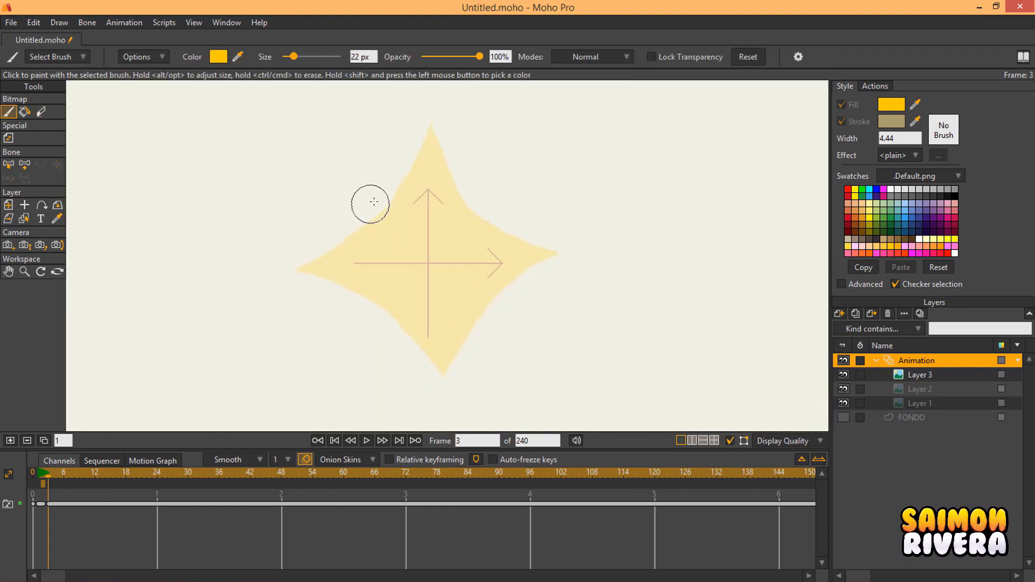
drag(296, 58, 292, 62)
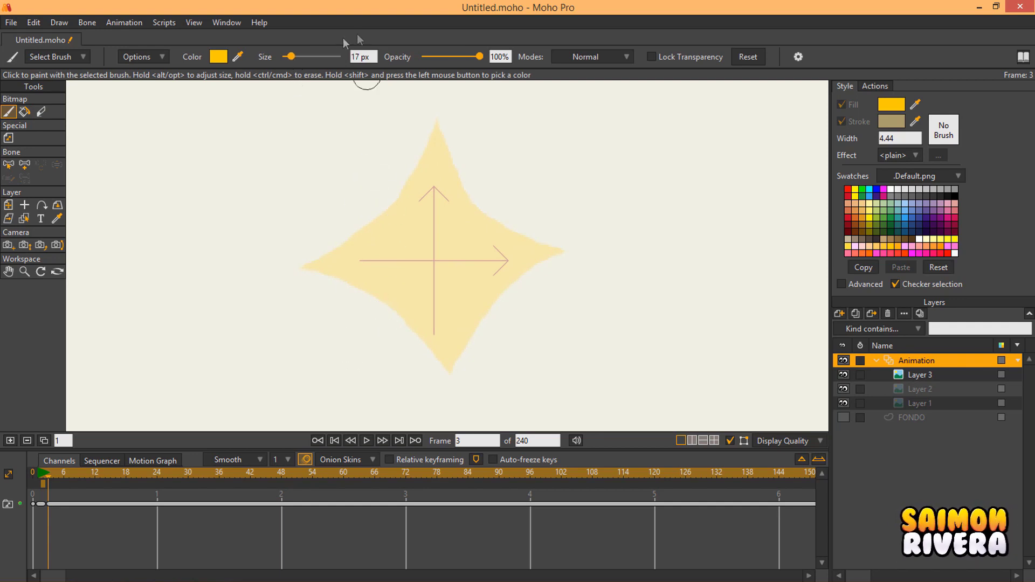
drag(293, 57, 289, 58)
mouse_move(355, 339)
mouse_down()
mouse_move(371, 281)
mouse_move(357, 201)
mouse_move(389, 209)
mouse_move(457, 199)
mouse_move(543, 142)
mouse_move(497, 227)
mouse_move(492, 278)
mouse_move(505, 326)
mouse_move(413, 320)
mouse_move(343, 349)
mouse_up()
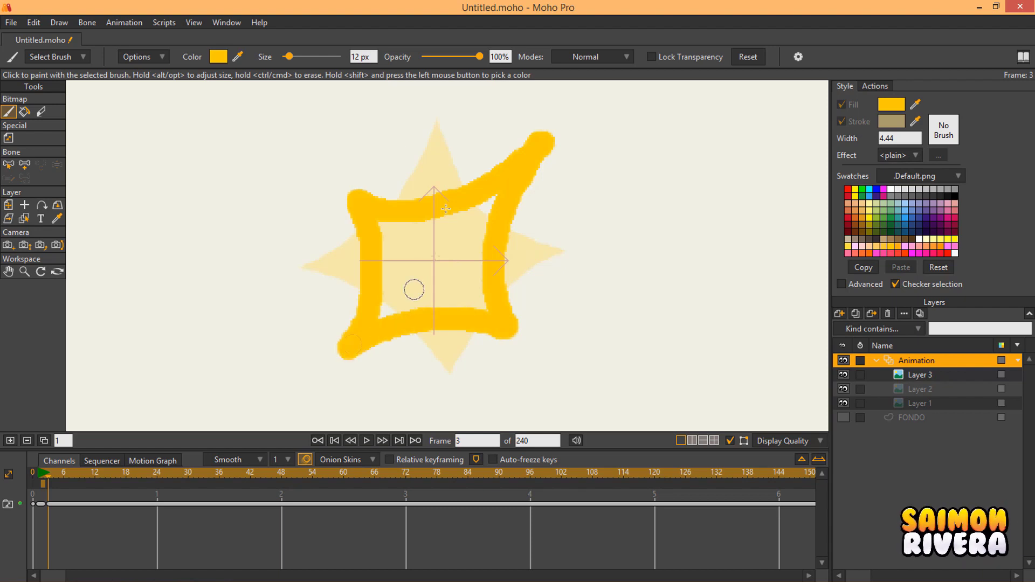
Fill the rotated star yellow with the paint bucket and cover the remaining gaps with the 12 px brush.
click(24, 112)
click(437, 257)
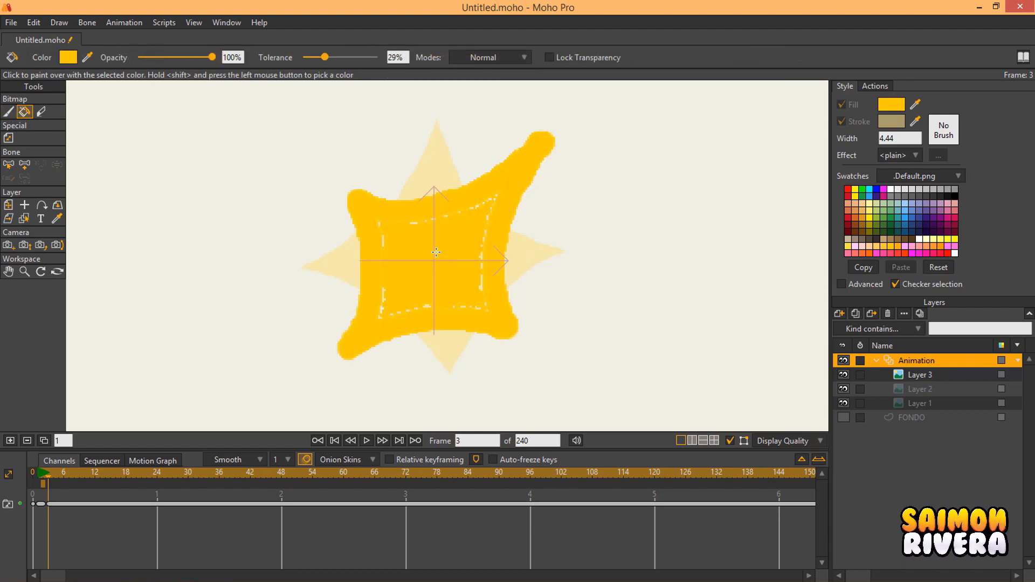
click(8, 111)
scroll(366, 264, down, 2)
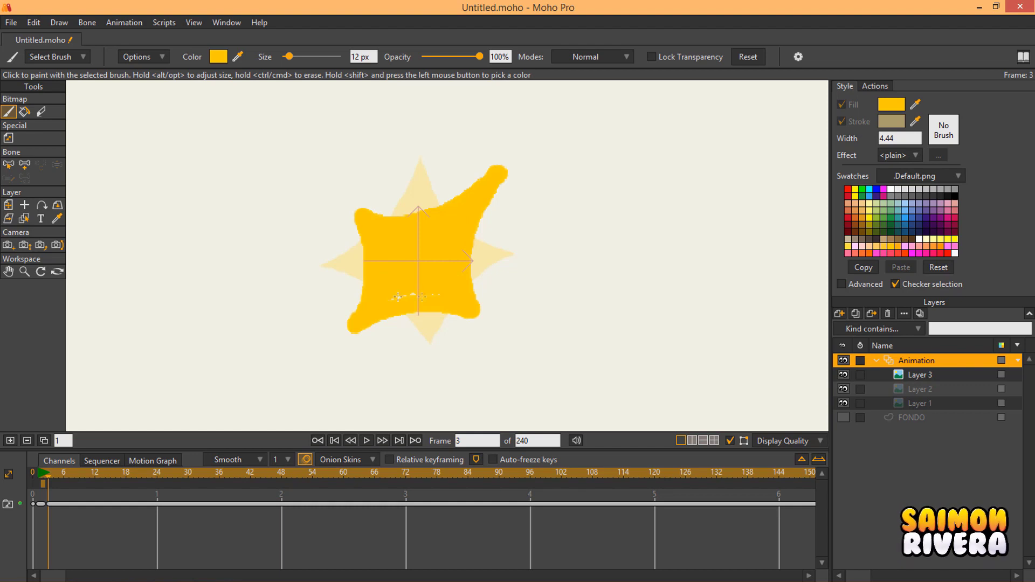
drag(475, 311, 462, 300)
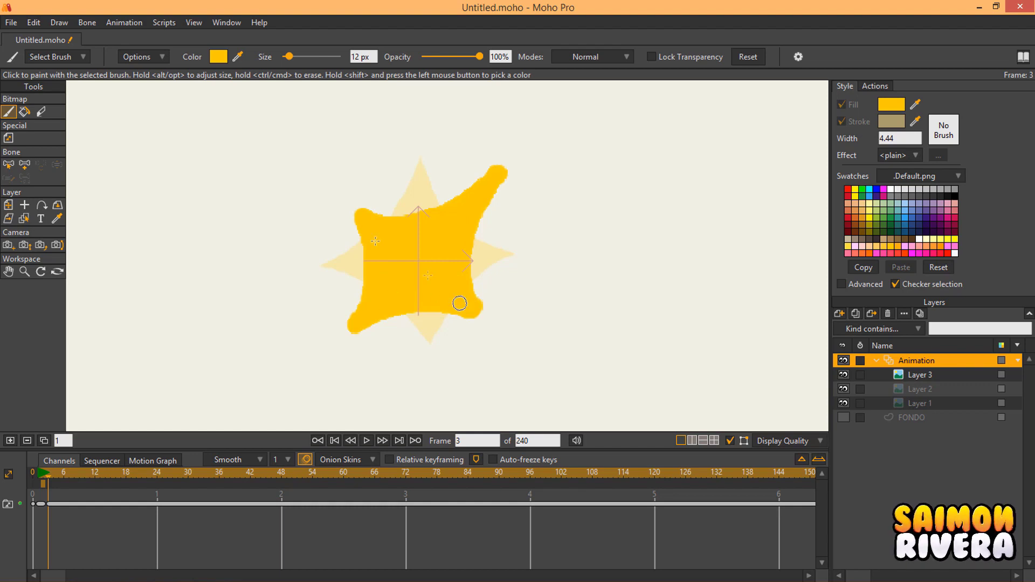
Trim the rotated star's rounded corners into sharp points with the 27 px eraser.
click(40, 112)
scroll(544, 191, up, 2)
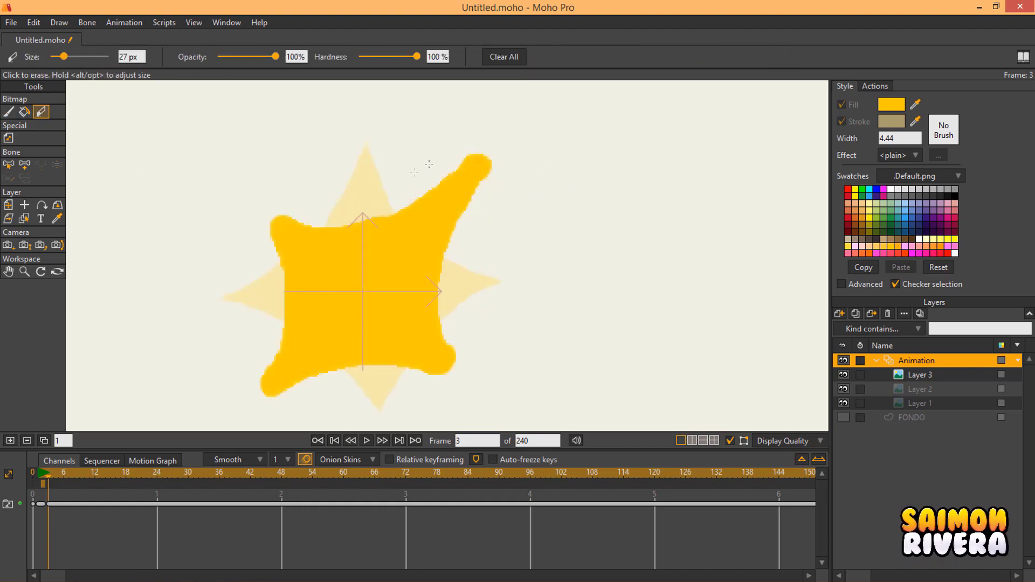
mouse_move(491, 159)
mouse_down()
mouse_move(473, 214)
mouse_move(469, 327)
mouse_move(503, 384)
mouse_move(375, 388)
mouse_move(258, 419)
mouse_move(235, 406)
mouse_move(262, 313)
mouse_move(259, 248)
mouse_move(234, 176)
mouse_move(323, 208)
mouse_up()
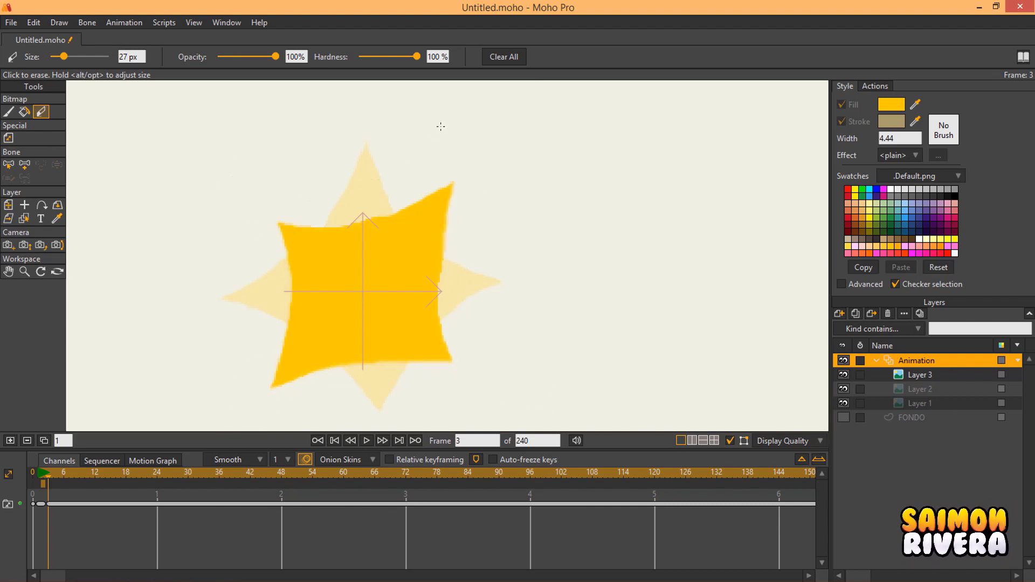
scroll(572, 186, down, 2)
scroll(571, 186, down, 1)
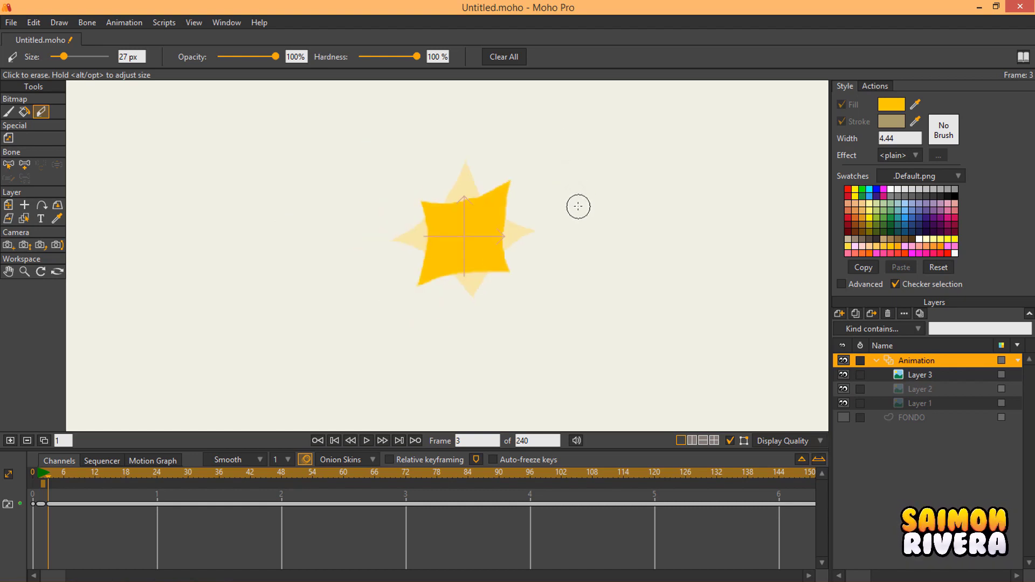
scroll(493, 204, up, 2)
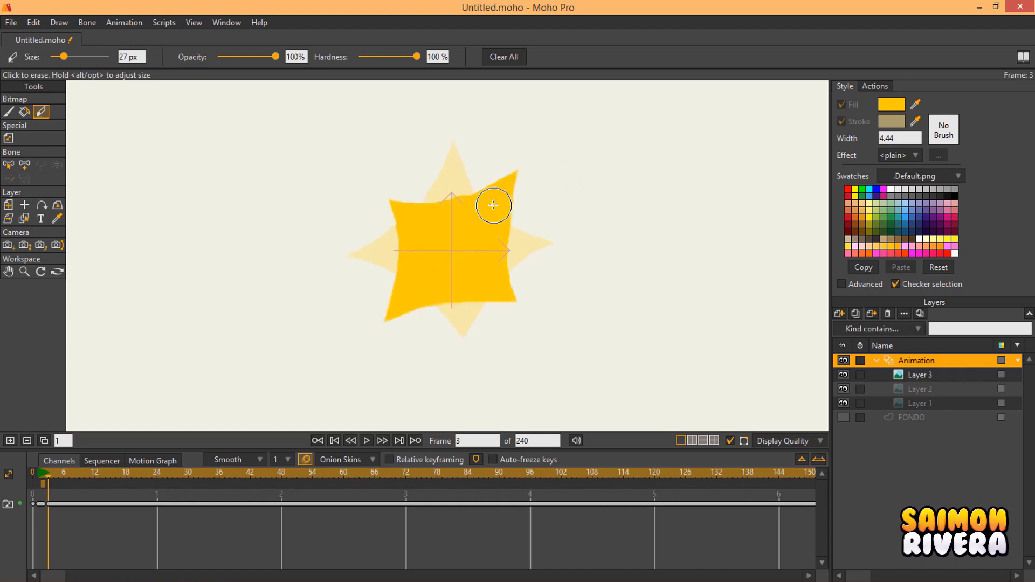
Add a new empty drawing at frame 6 of the Animation layer, following the rotated star.
key(b)
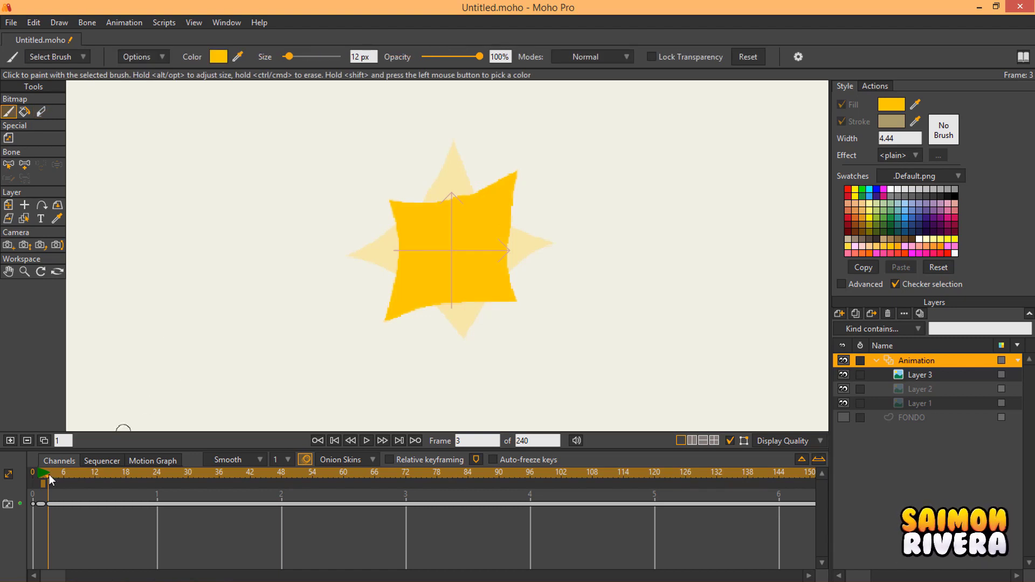
drag(48, 475, 63, 475)
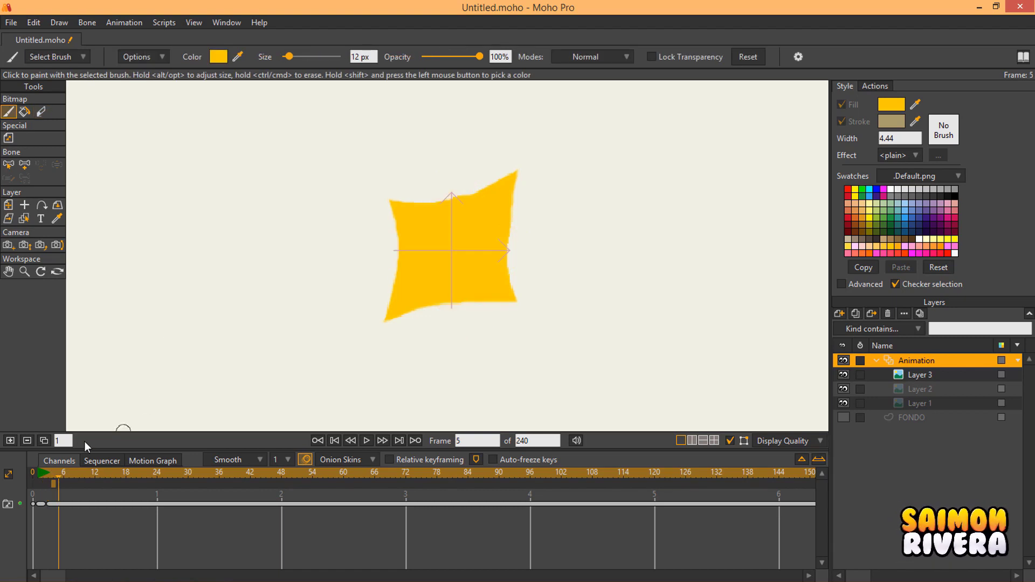
click(12, 442)
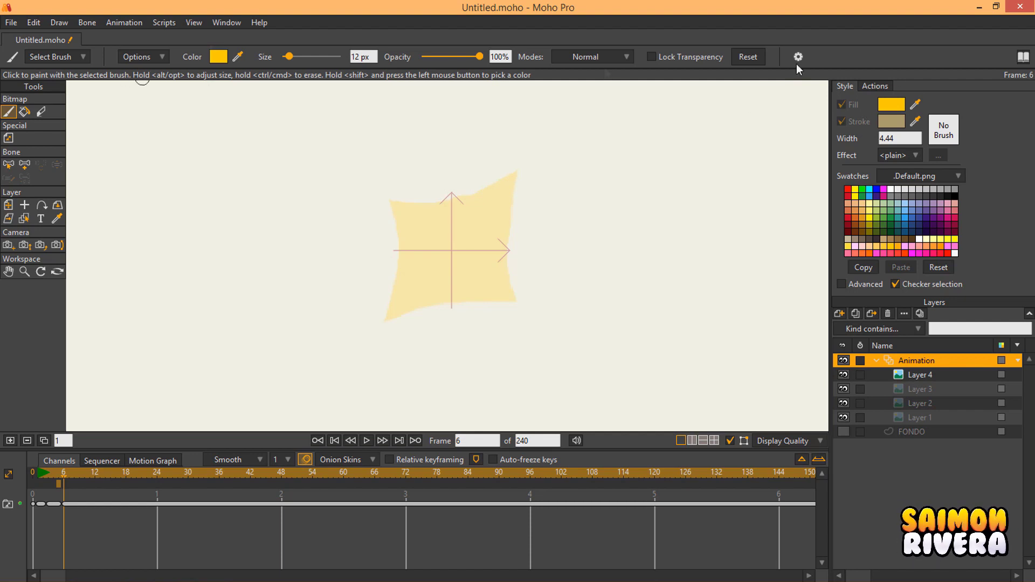
Set the fill colour to beige DFD8BC and give the bitmap brush a matching beige at 7 px.
click(897, 107)
click(748, 198)
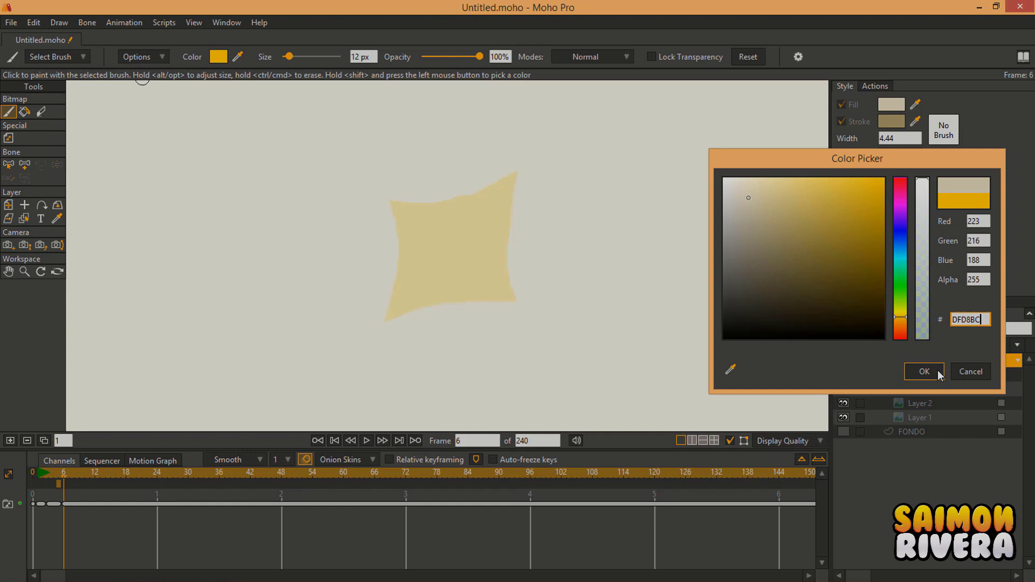
click(938, 373)
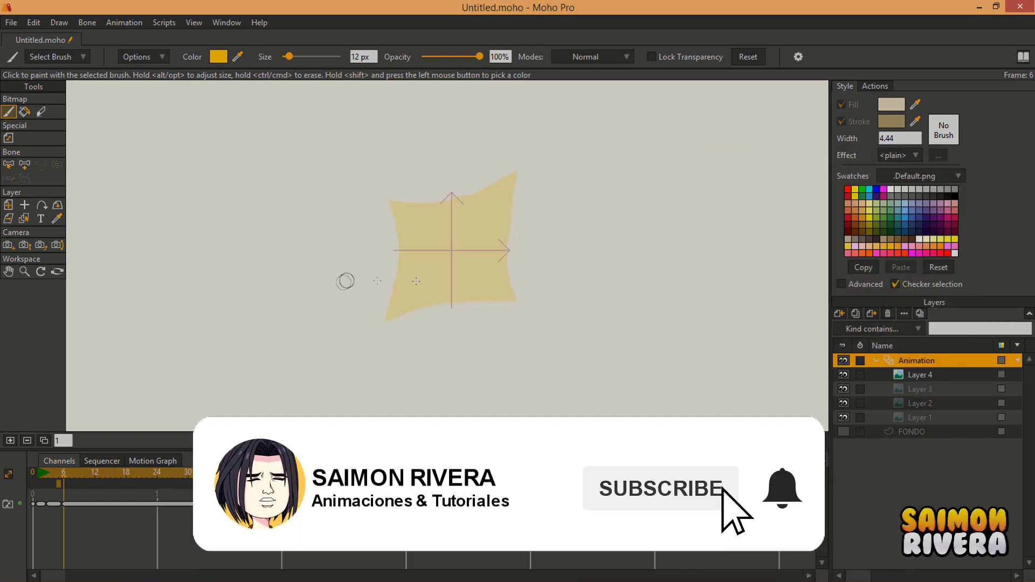
drag(289, 57, 286, 57)
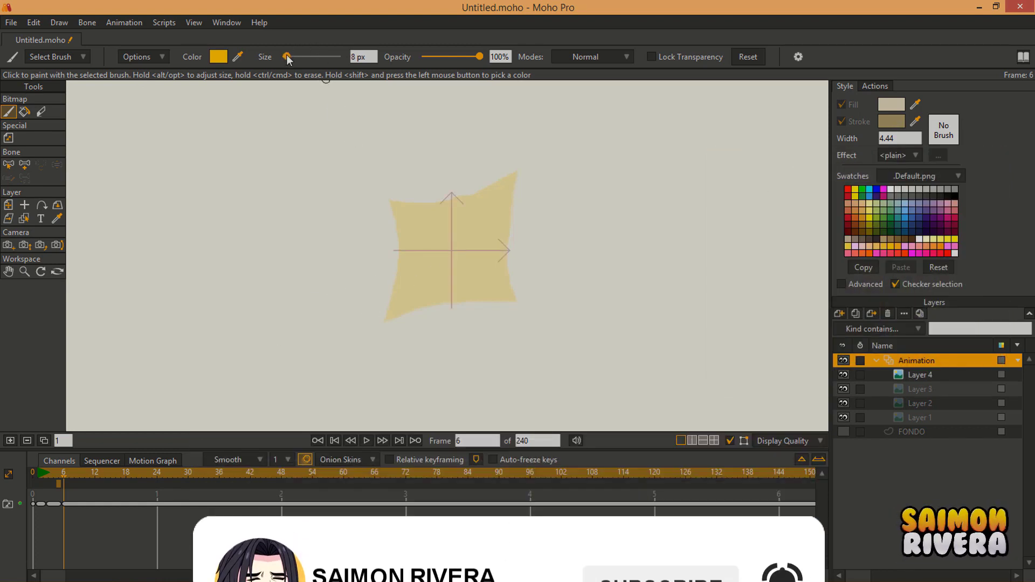
mouse_move(365, 250)
mouse_down()
mouse_move(344, 218)
mouse_move(358, 188)
mouse_up()
key(ctrl+z)
click(237, 56)
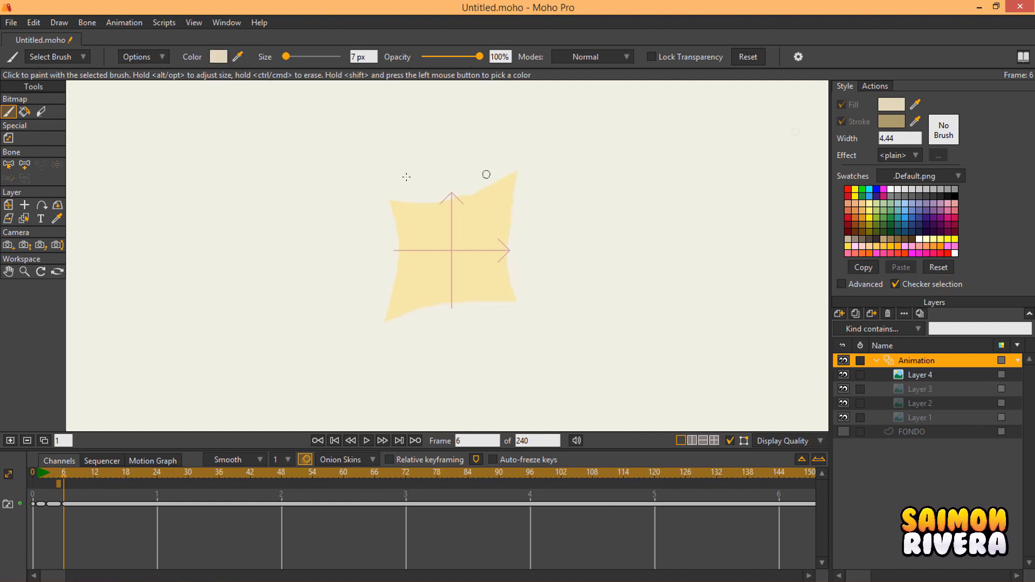
Paint a closed beige cloud outline around the star's onion skin on frame 6 and fill it with the paint bucket.
mouse_move(366, 249)
mouse_down()
mouse_move(335, 193)
mouse_move(344, 175)
mouse_move(374, 166)
mouse_move(405, 178)
mouse_move(413, 148)
mouse_move(445, 128)
mouse_move(477, 141)
mouse_move(548, 130)
mouse_move(563, 152)
mouse_move(605, 157)
mouse_move(612, 205)
mouse_move(575, 231)
mouse_move(587, 253)
mouse_move(582, 307)
mouse_move(550, 327)
mouse_move(504, 313)
mouse_move(438, 339)
mouse_move(395, 303)
mouse_move(369, 315)
mouse_move(340, 299)
mouse_move(331, 259)
mouse_move(341, 235)
mouse_up()
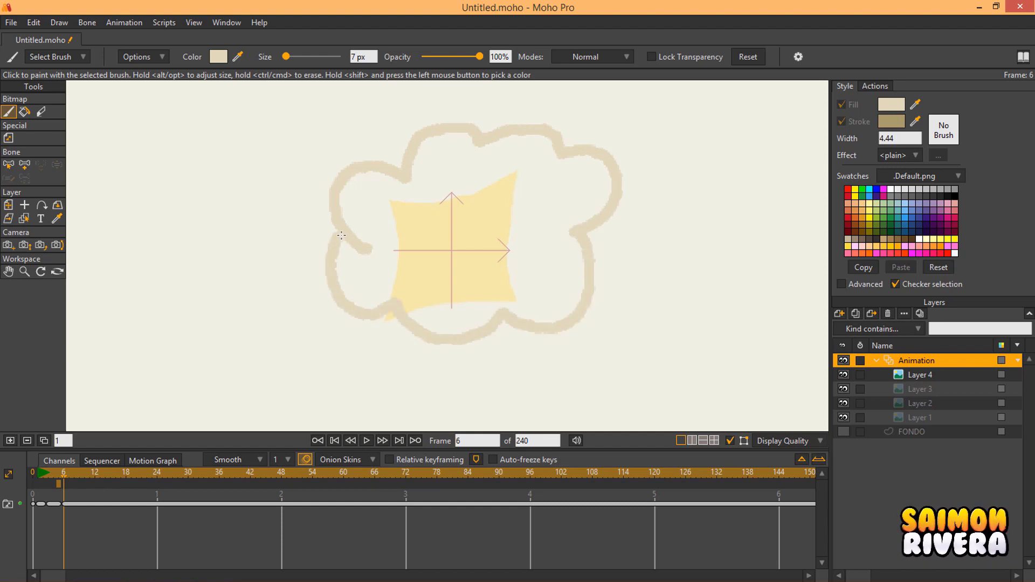
click(24, 111)
click(521, 248)
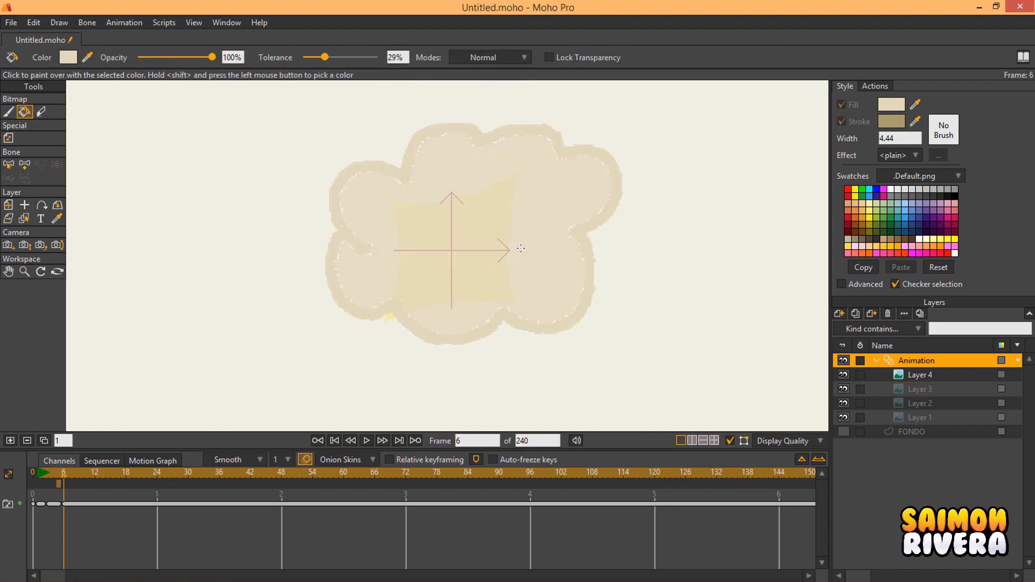
Shade the cloud's lower edge in darker beige with Lock Transparency on, and erase a hollow inside the frame 9 cloud with the 11 px eraser.
click(8, 111)
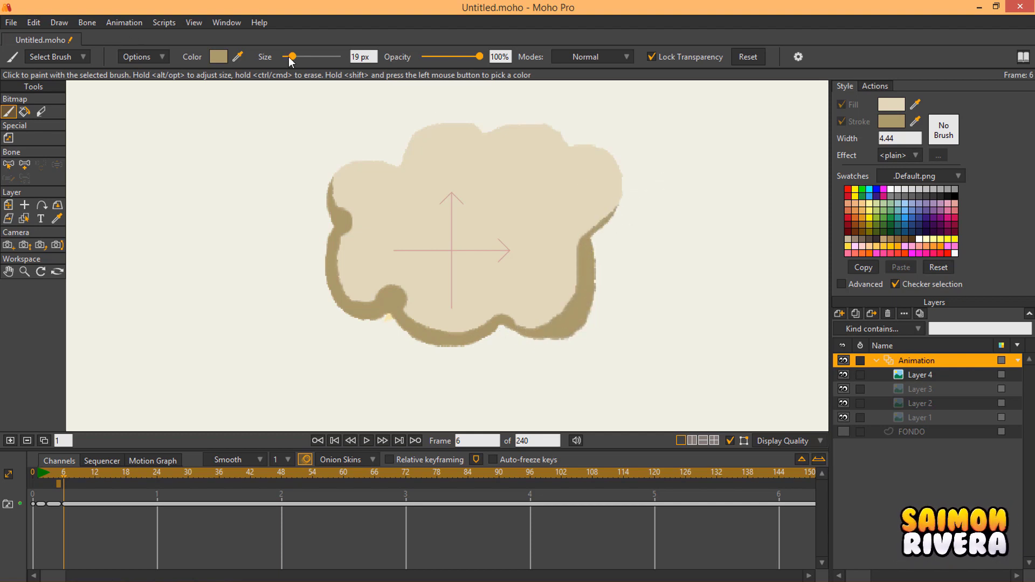
drag(456, 311, 512, 346)
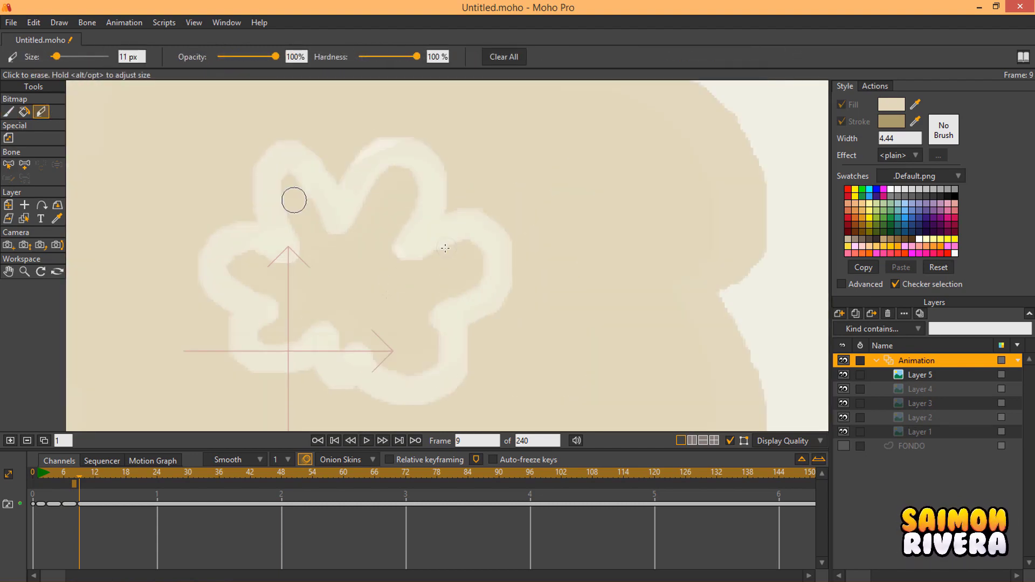
drag(294, 199, 422, 280)
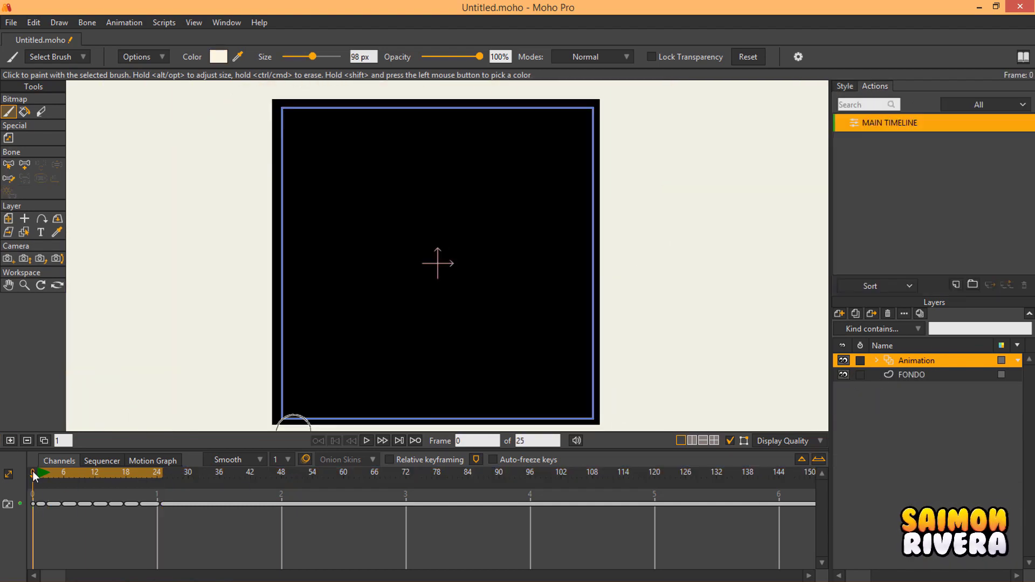
Scrub through the 25-frame explosion animation and play it twice from frame 0.
drag(33, 476, 42, 477)
drag(110, 469, 14, 479)
click(367, 442)
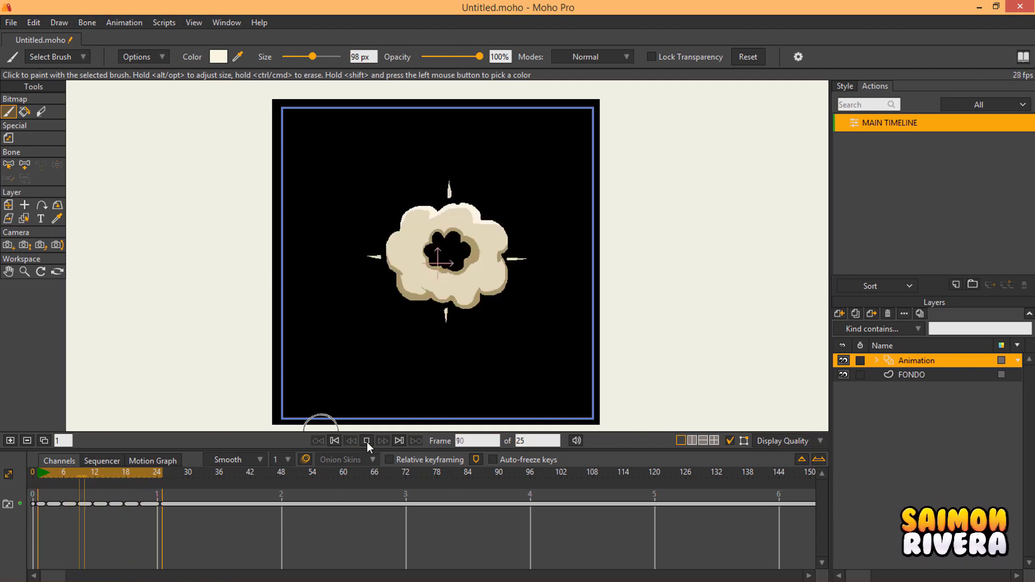
click(366, 441)
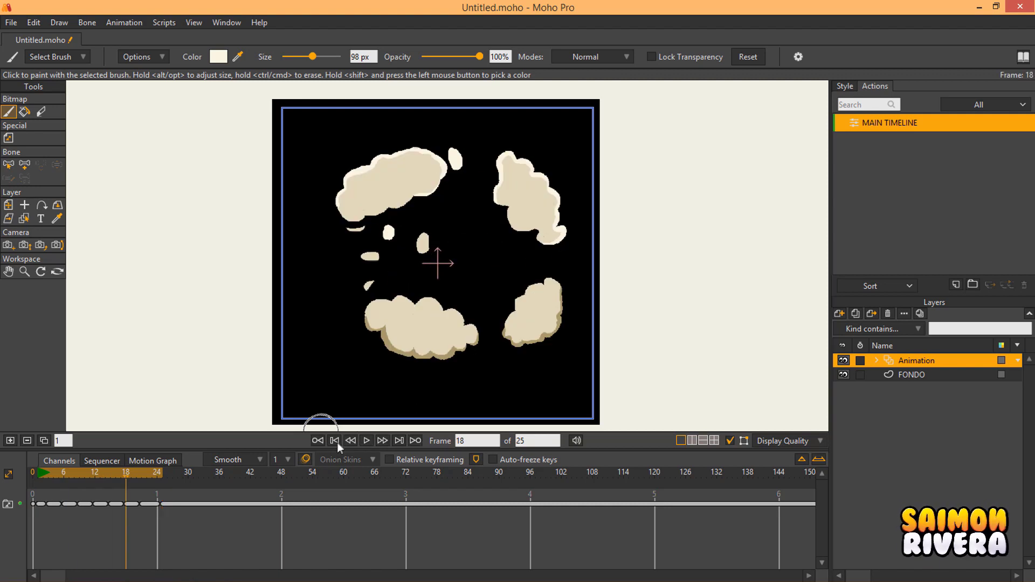
click(335, 442)
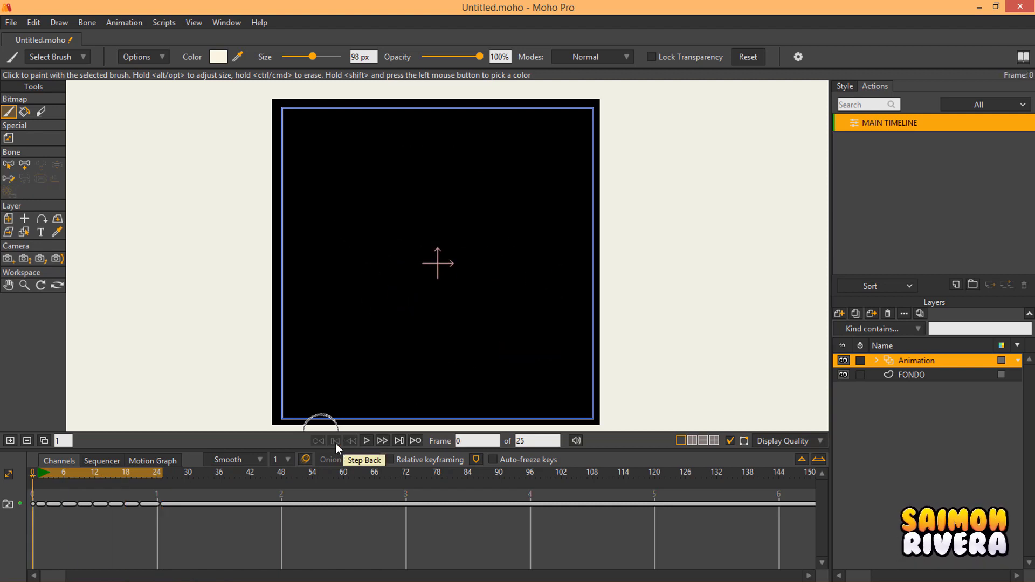
click(372, 442)
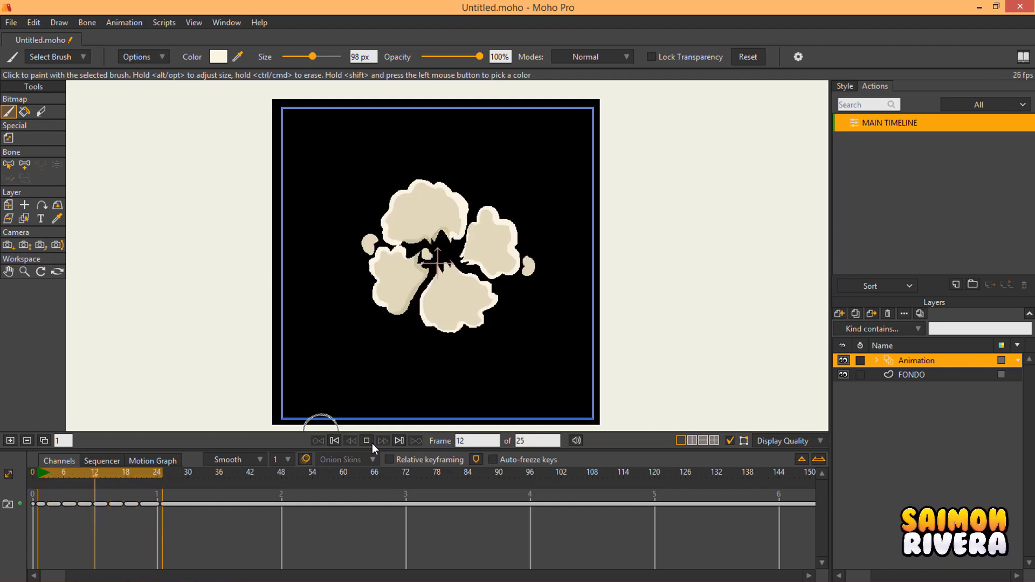
click(371, 442)
Examine the split smoke cloud at frame 13 and replay the explosion several times, returning to frame 0 at the end.
click(104, 473)
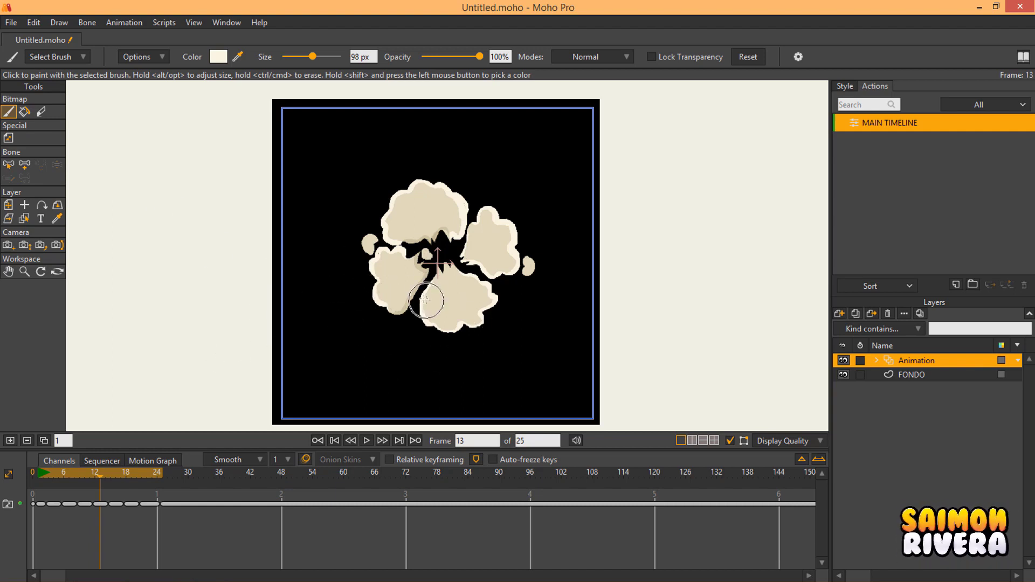
drag(40, 474, 16, 484)
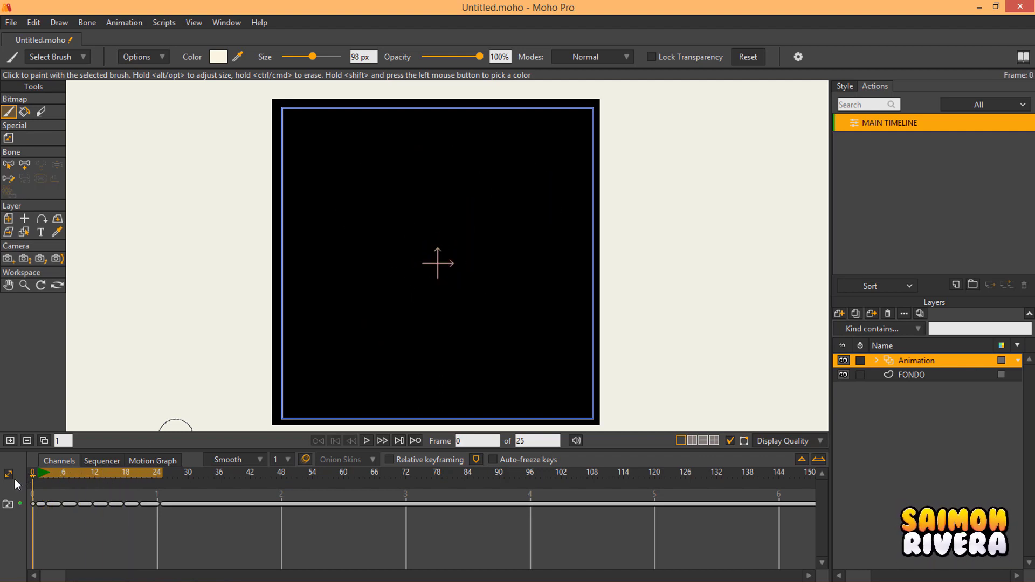
click(367, 441)
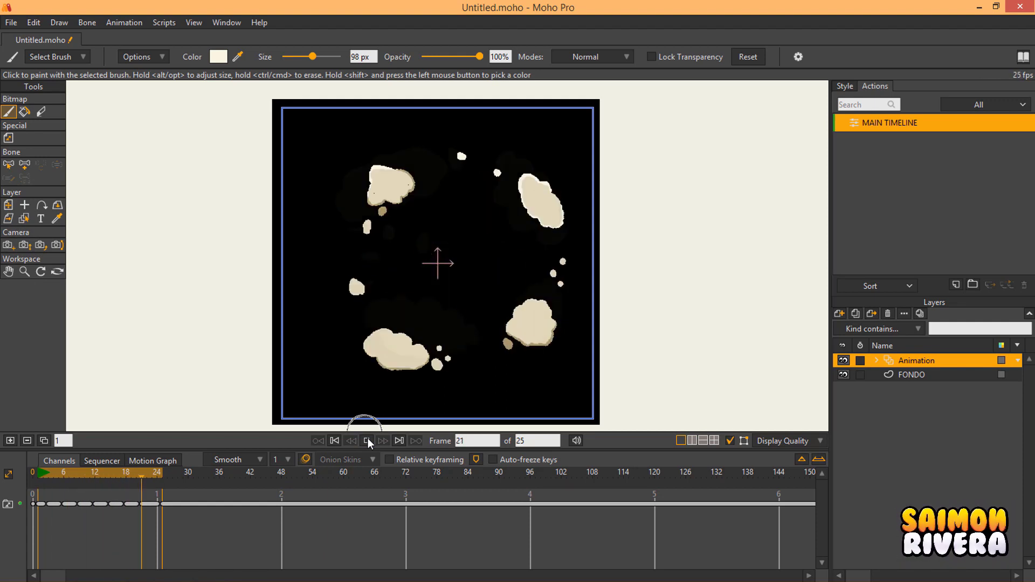
click(368, 440)
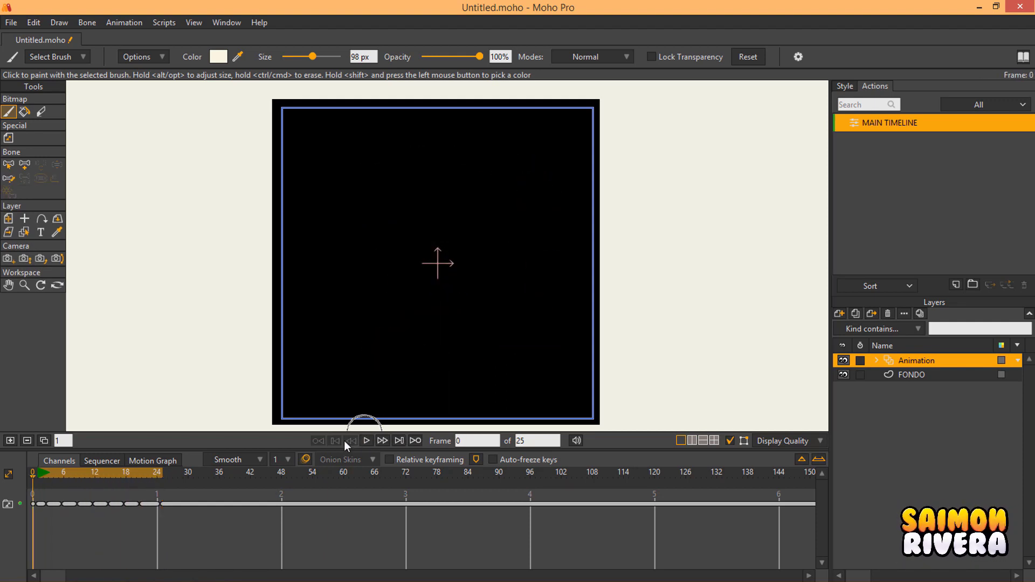
click(366, 441)
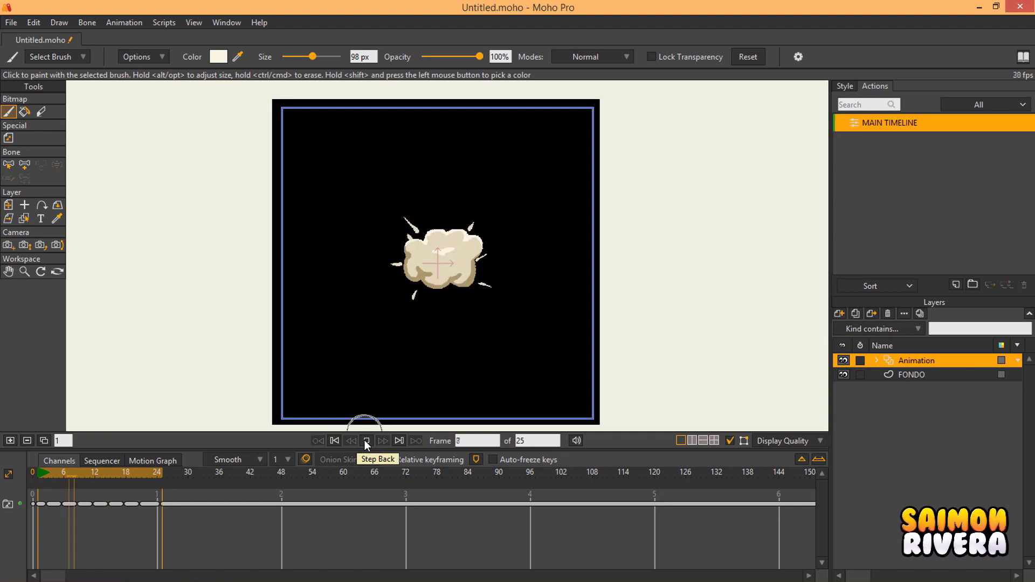
click(366, 441)
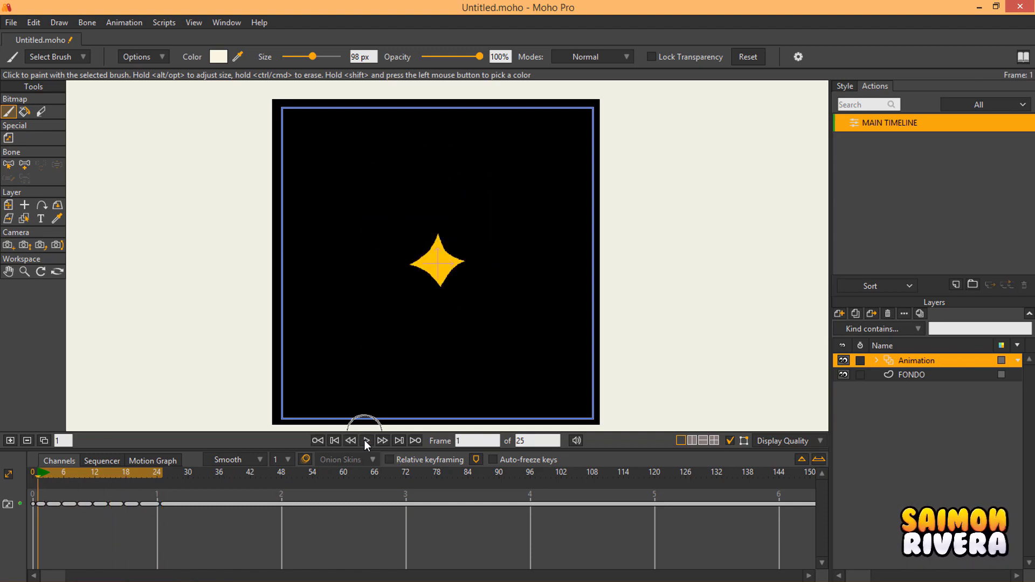
click(334, 441)
click(367, 441)
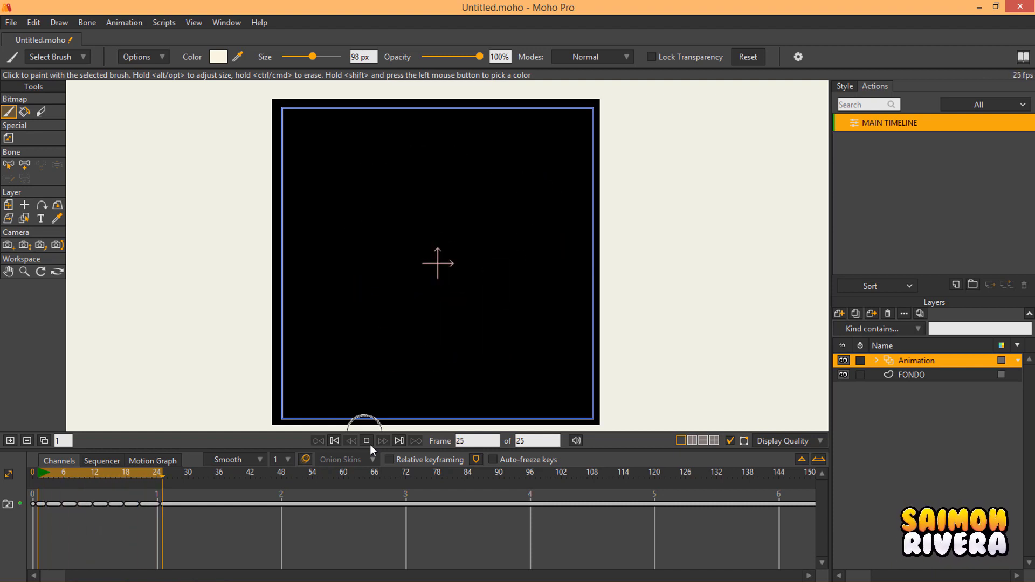
click(371, 441)
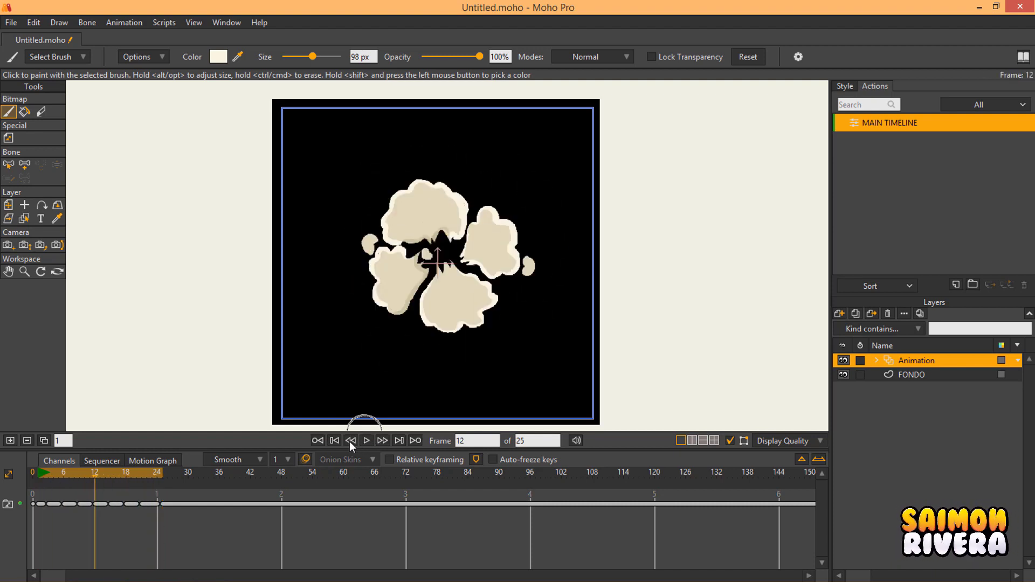
click(335, 441)
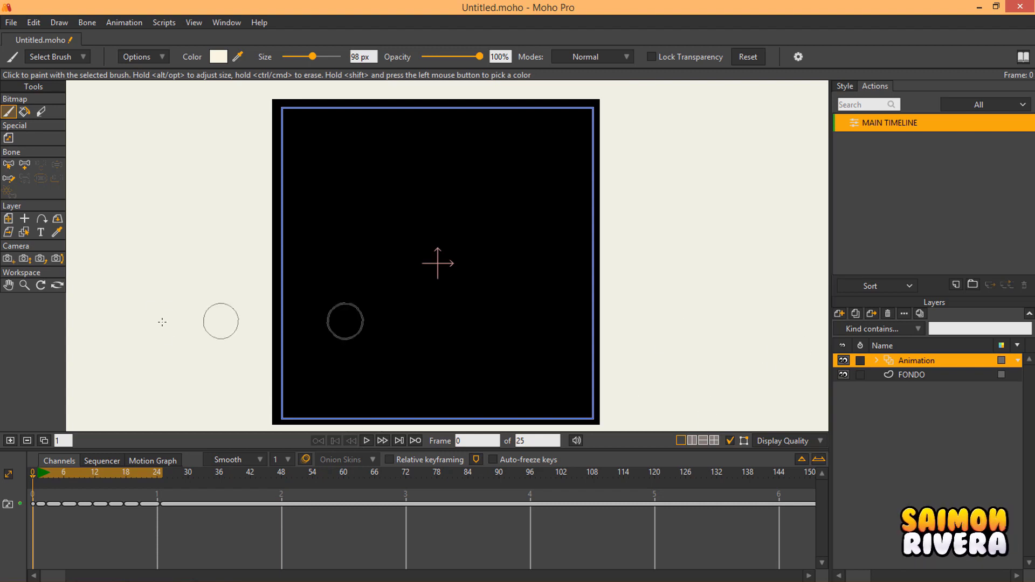
click(840, 316)
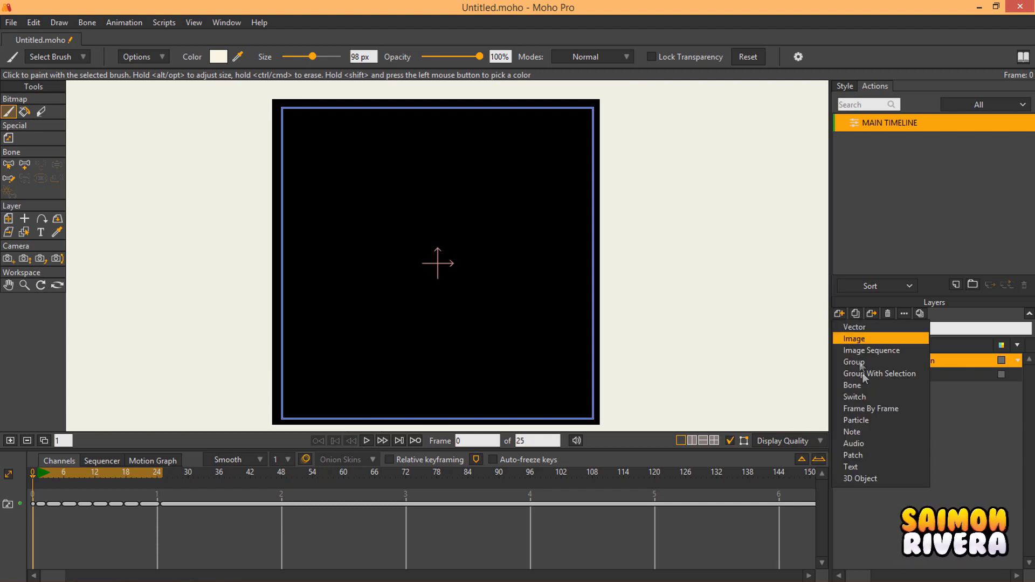
click(872, 409)
drag(533, 170, 521, 257)
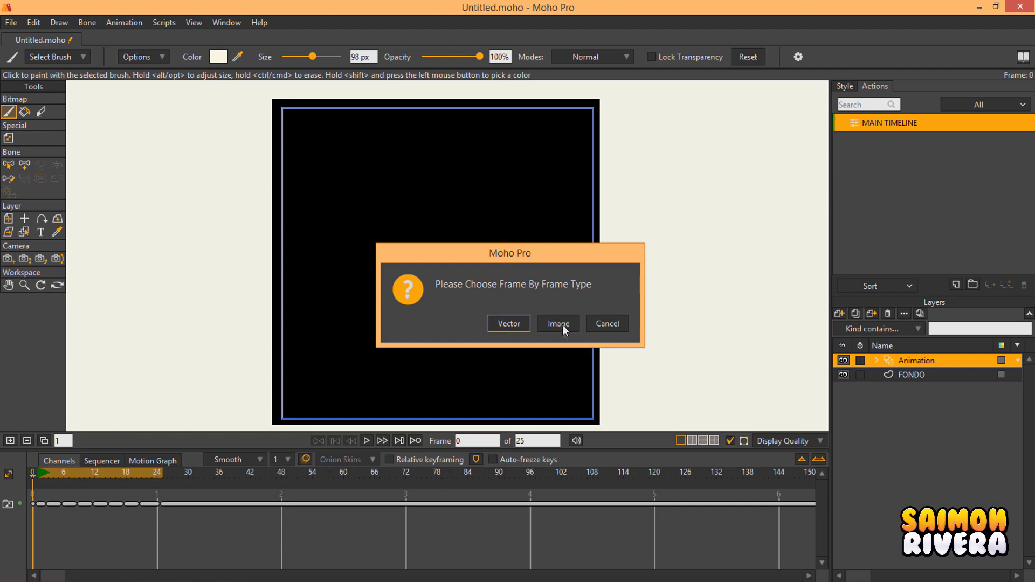
drag(542, 262, 501, 264)
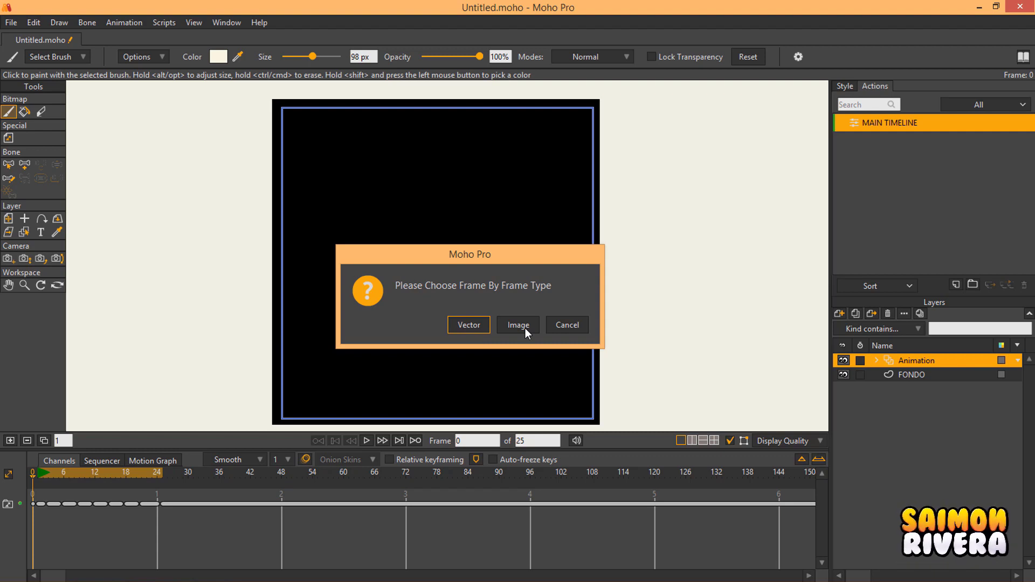
click(561, 325)
Play the complete explosion animation once more from frame 0.
click(367, 441)
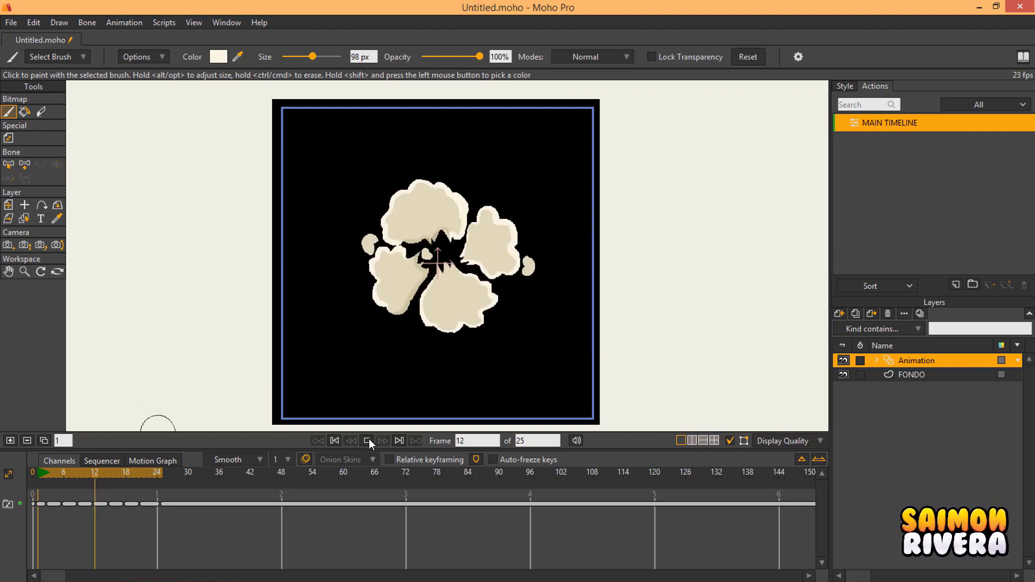